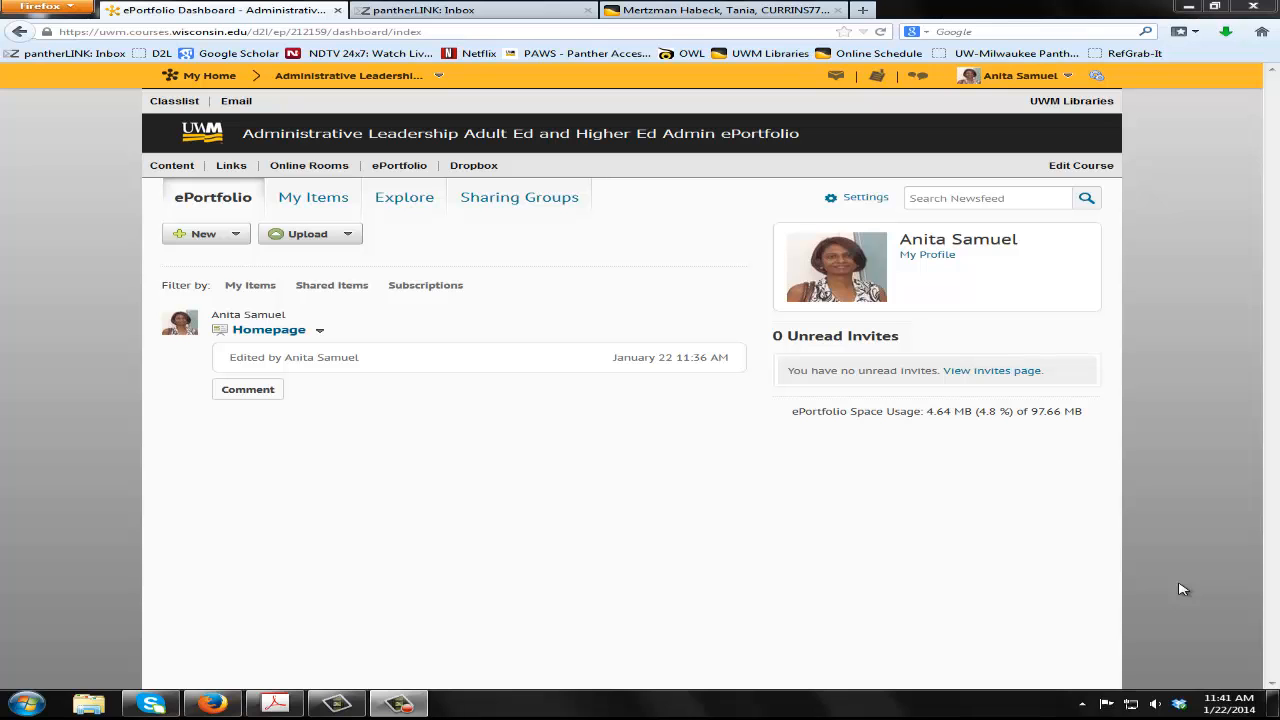
# View the Homepage presentation in a maximized window, examine its banner, page title and section headings, and close it
pyautogui.click(280, 330)
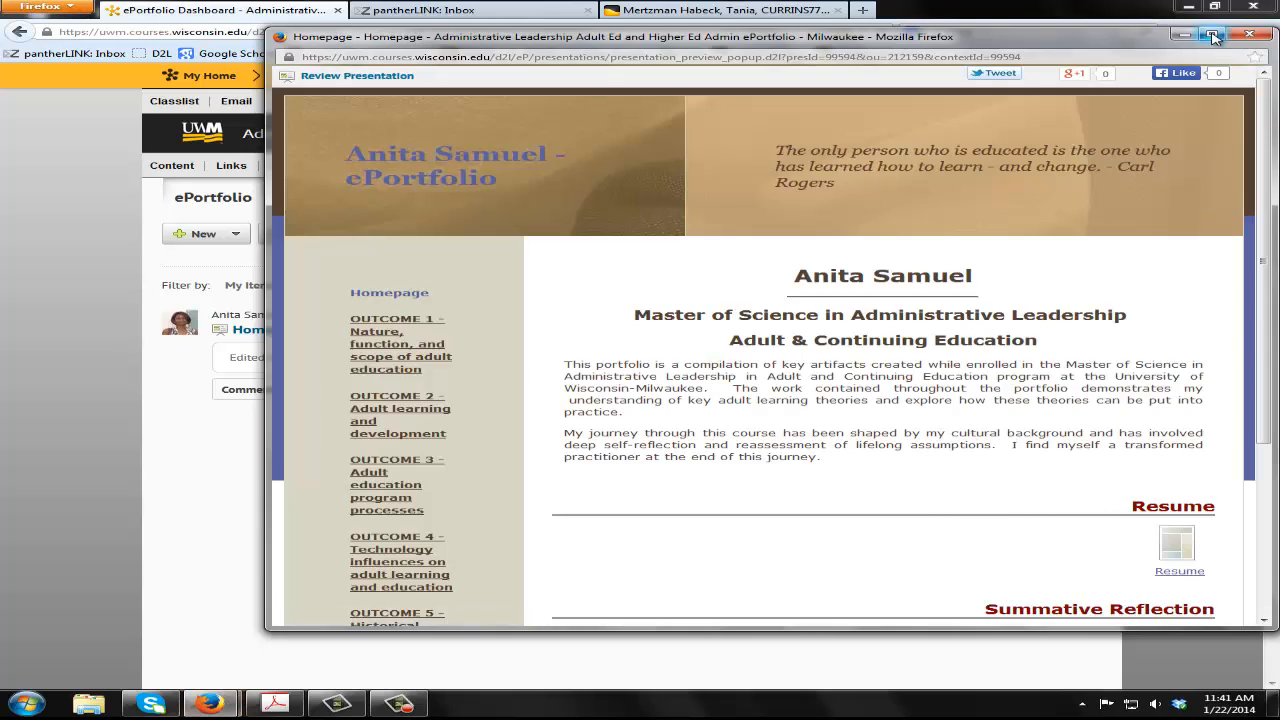
pyautogui.click(1211, 35)
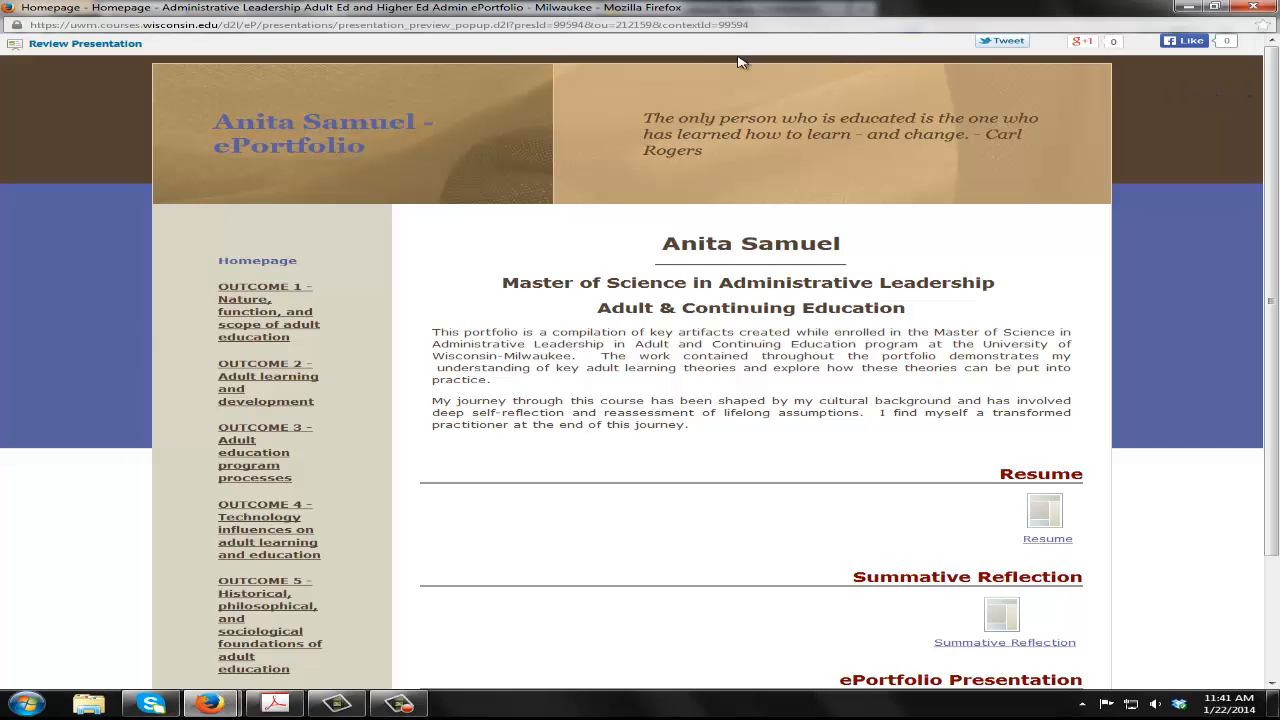
pyautogui.moveTo(168, 67); pyautogui.dragTo(1038, 178)
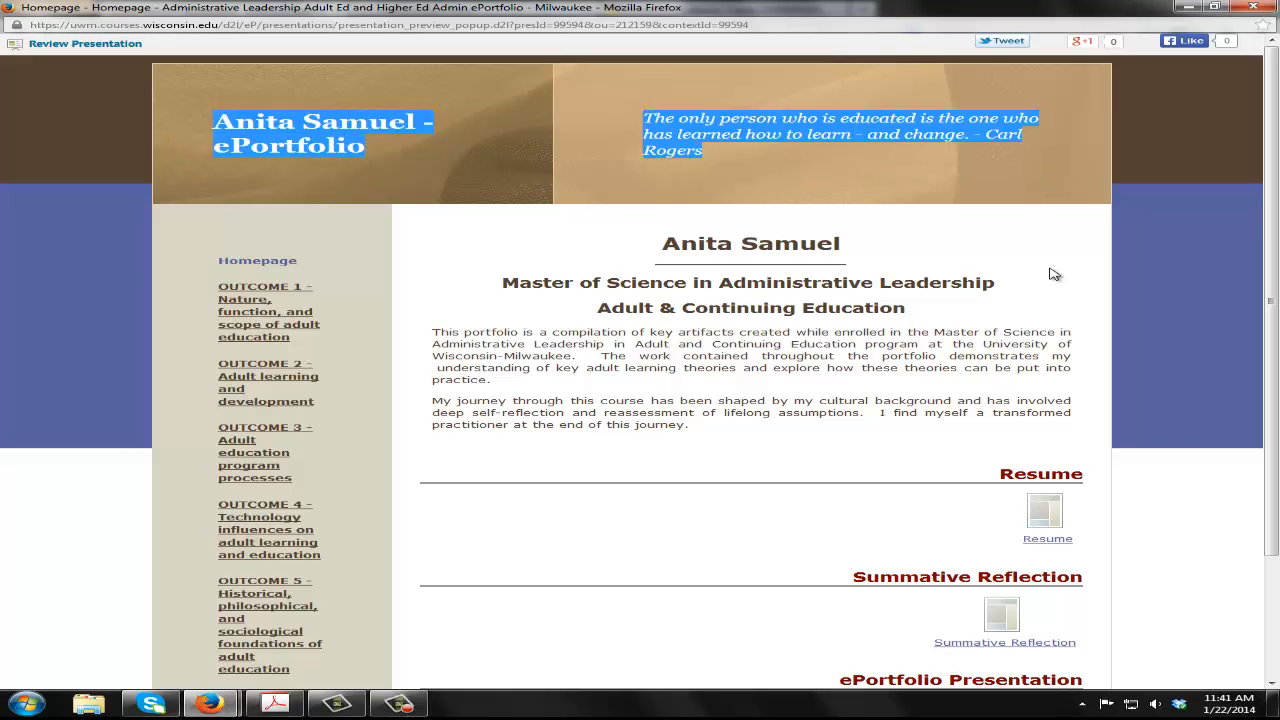
pyautogui.moveTo(668, 242); pyautogui.dragTo(845, 254)
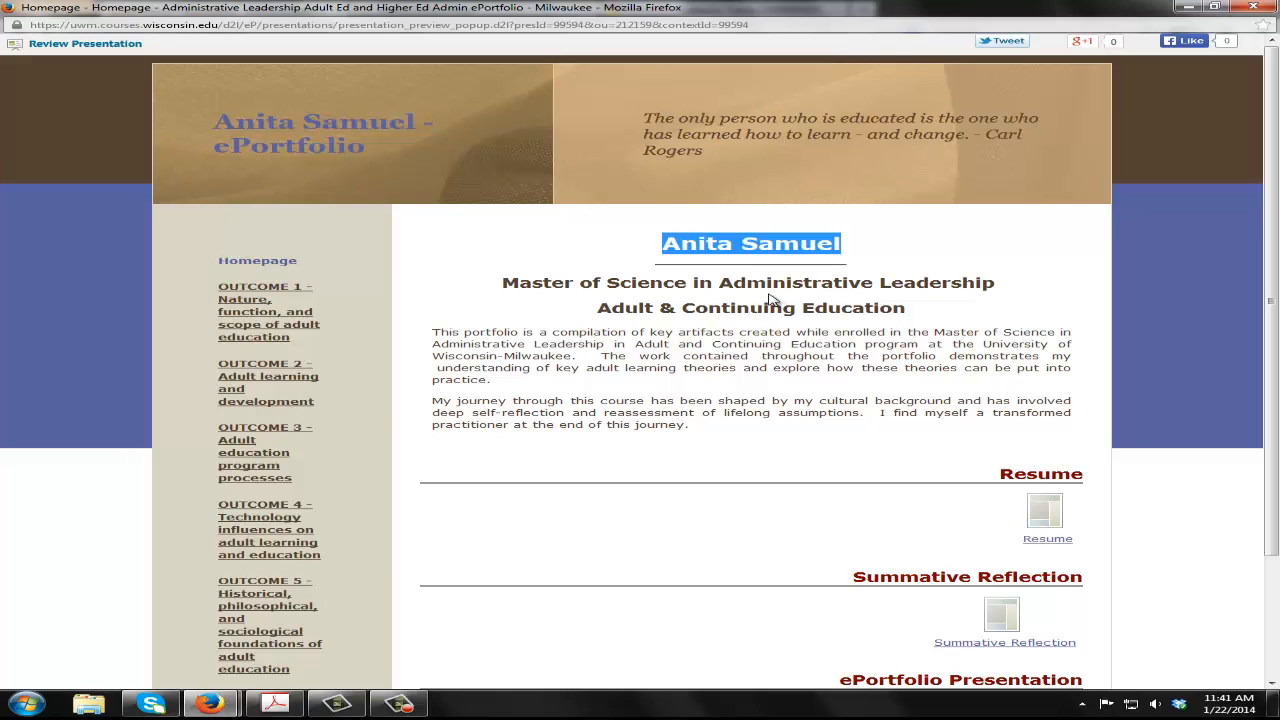
pyautogui.click(776, 300)
pyautogui.moveTo(1029, 474); pyautogui.dragTo(1038, 475)
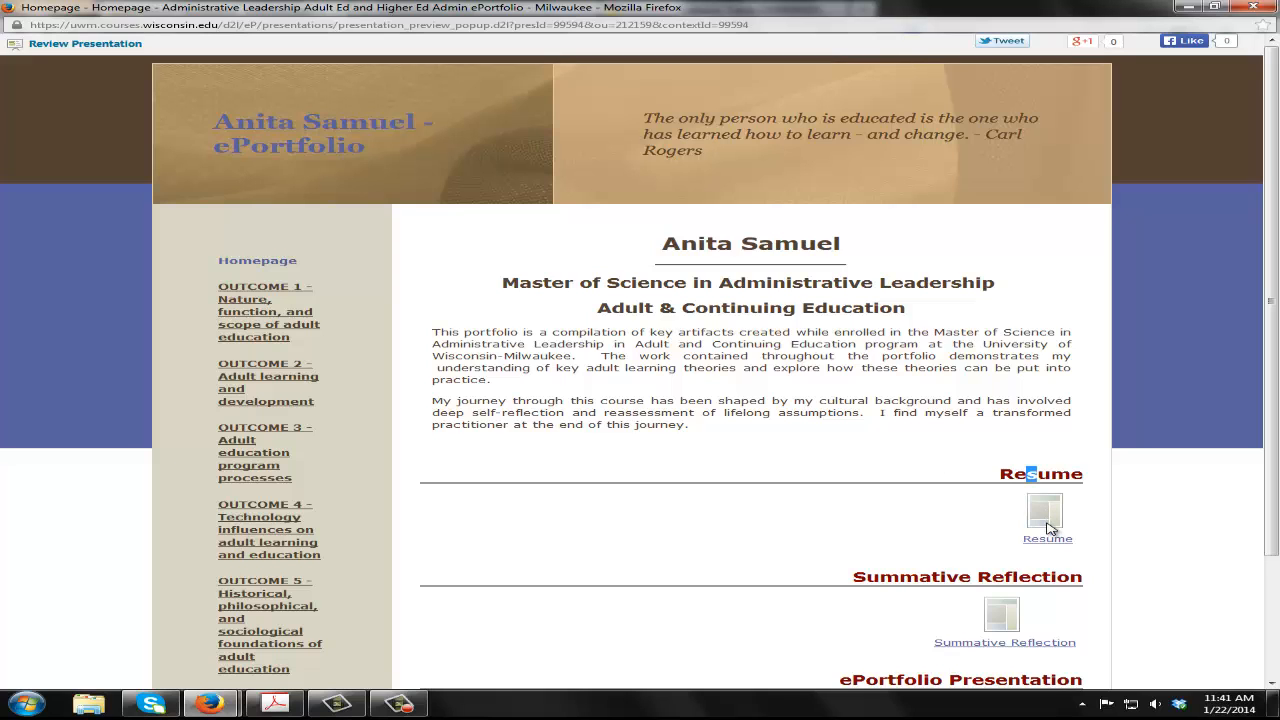
pyautogui.scroll(-3, 886, 483)
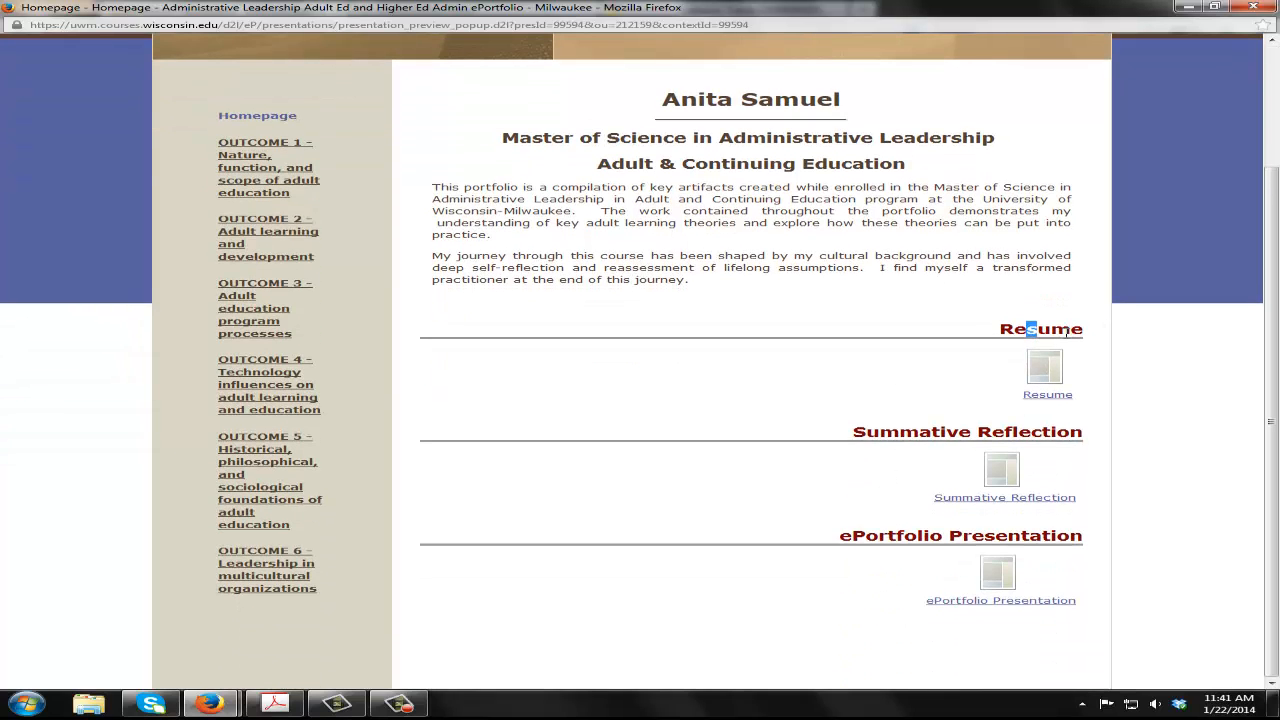
pyautogui.click(1066, 333)
pyautogui.scroll(3, 434, 526)
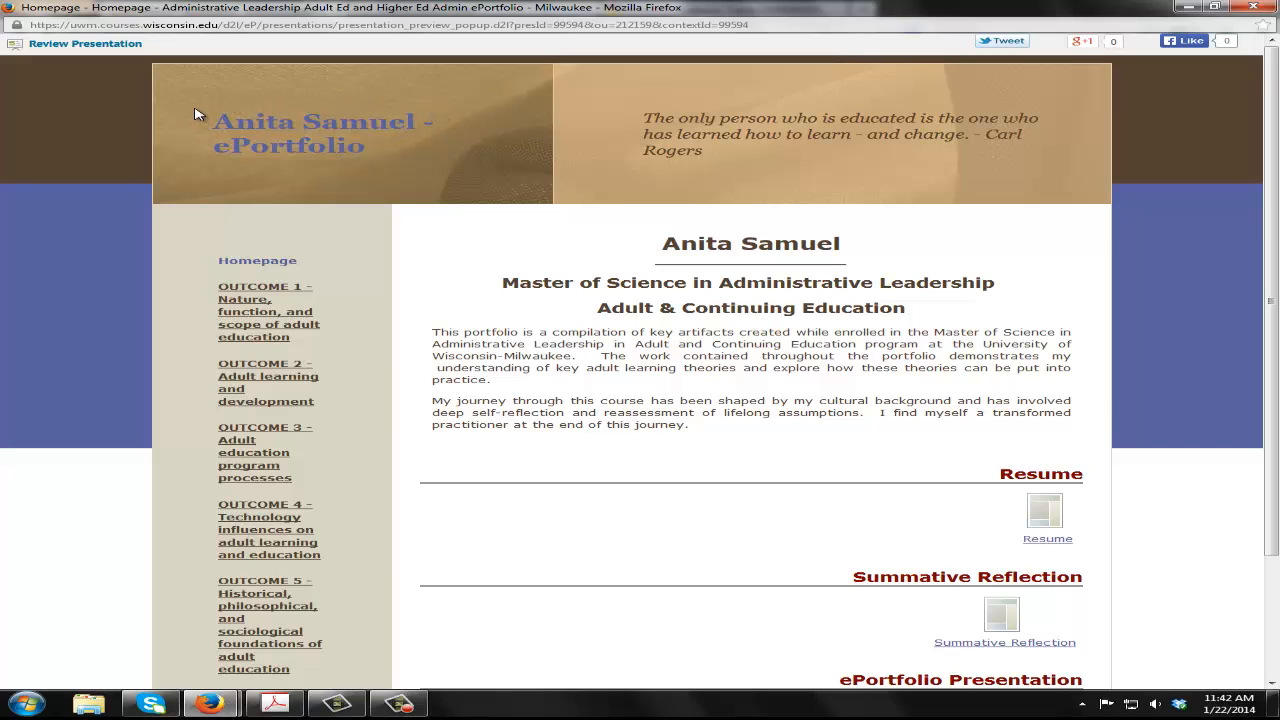
pyautogui.moveTo(195, 114); pyautogui.dragTo(476, 169)
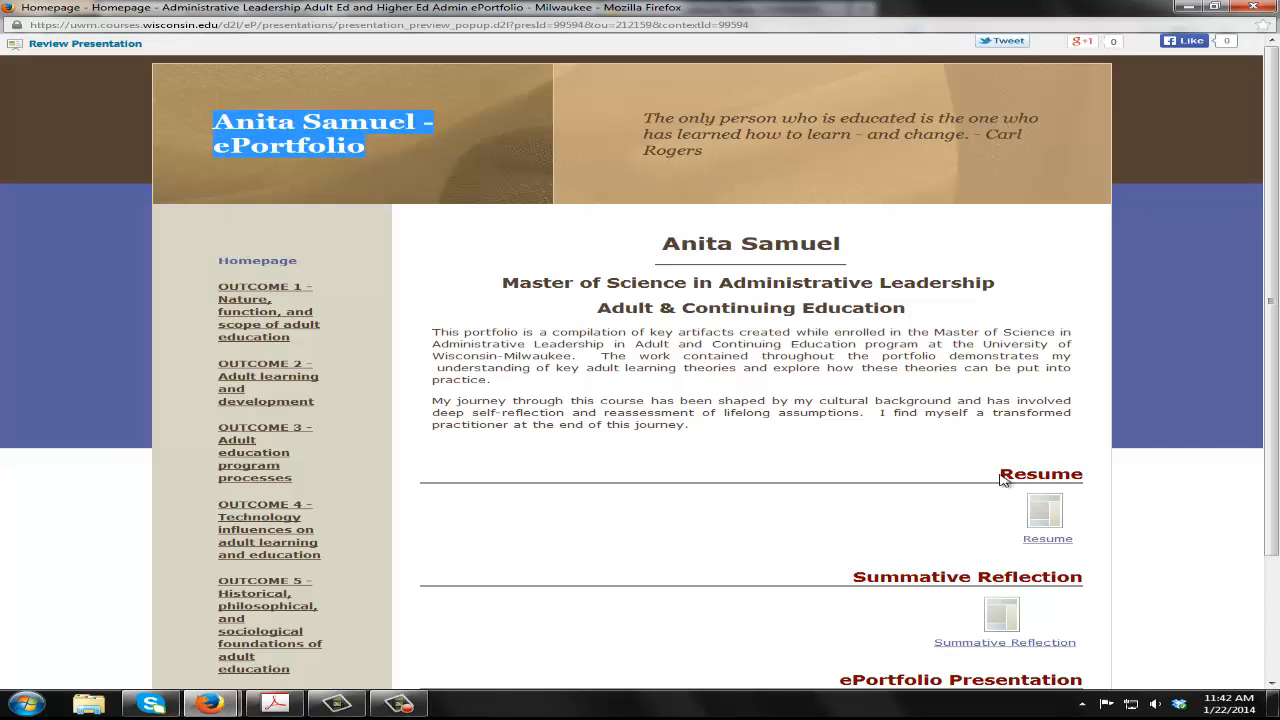
pyautogui.doubleClick(1007, 478)
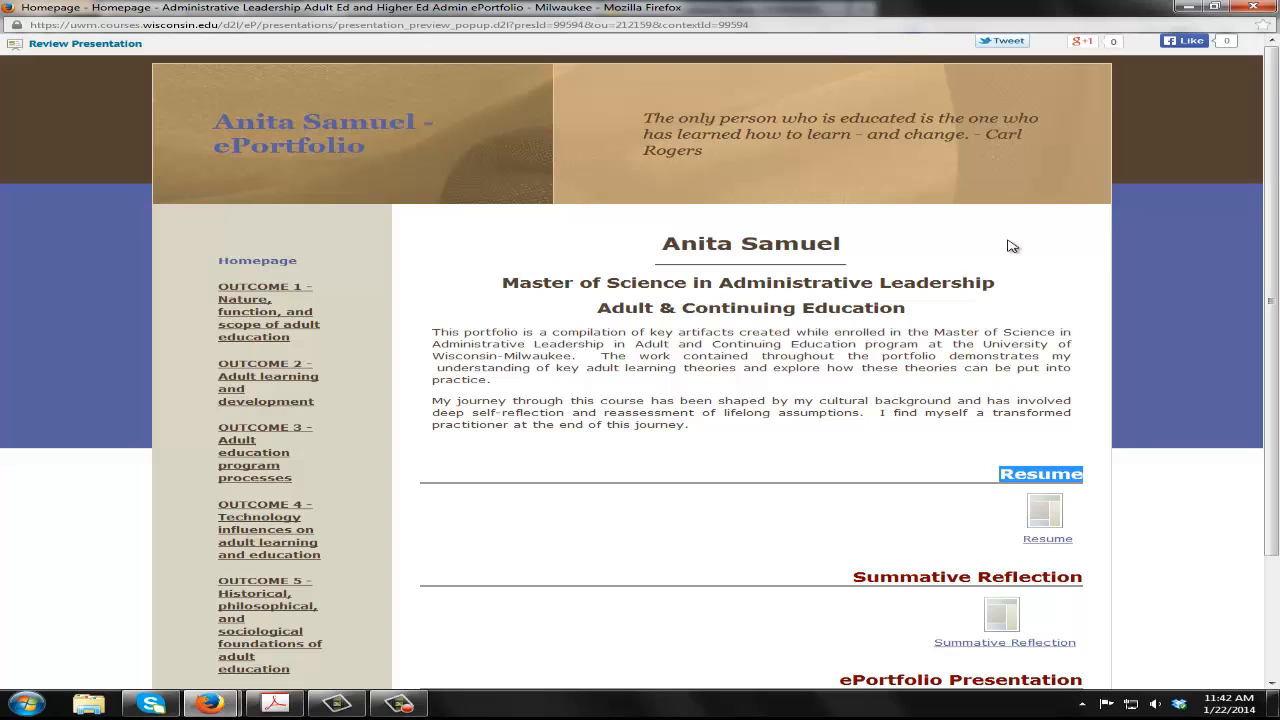
pyautogui.click(1263, 10)
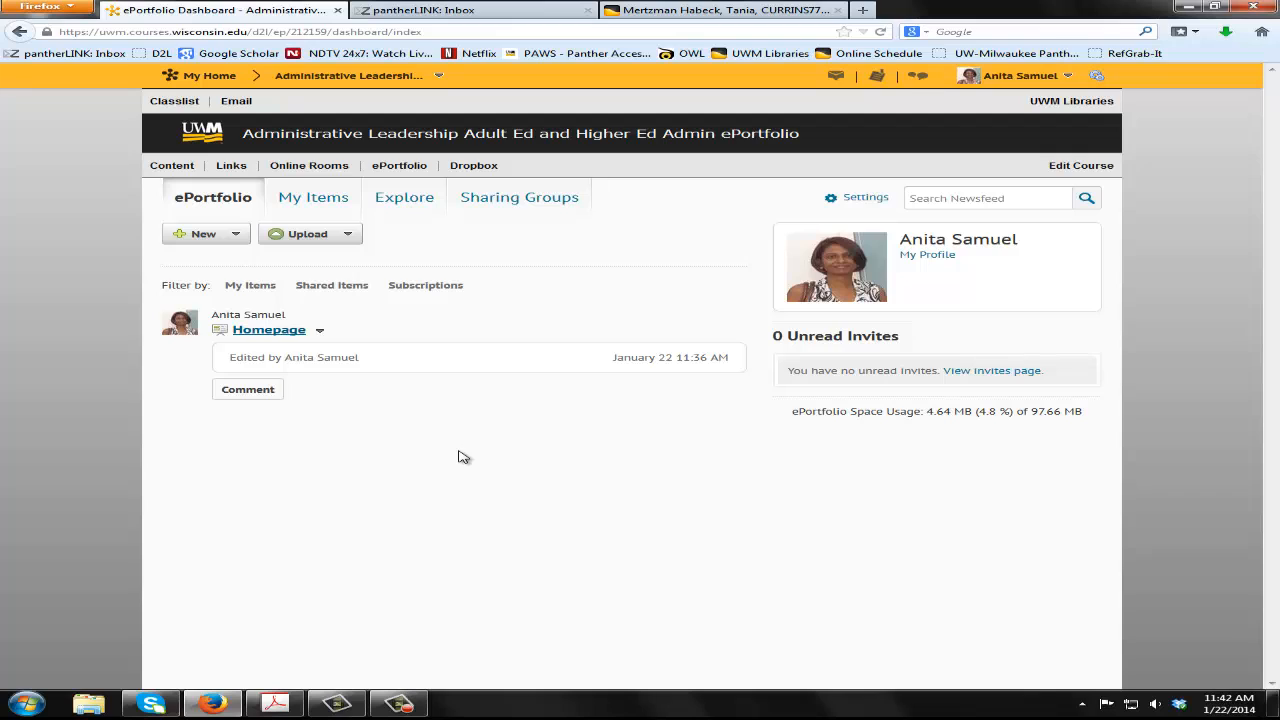
# Open the Homepage presentation for editing and go to its theme settings
pyautogui.click(321, 333)
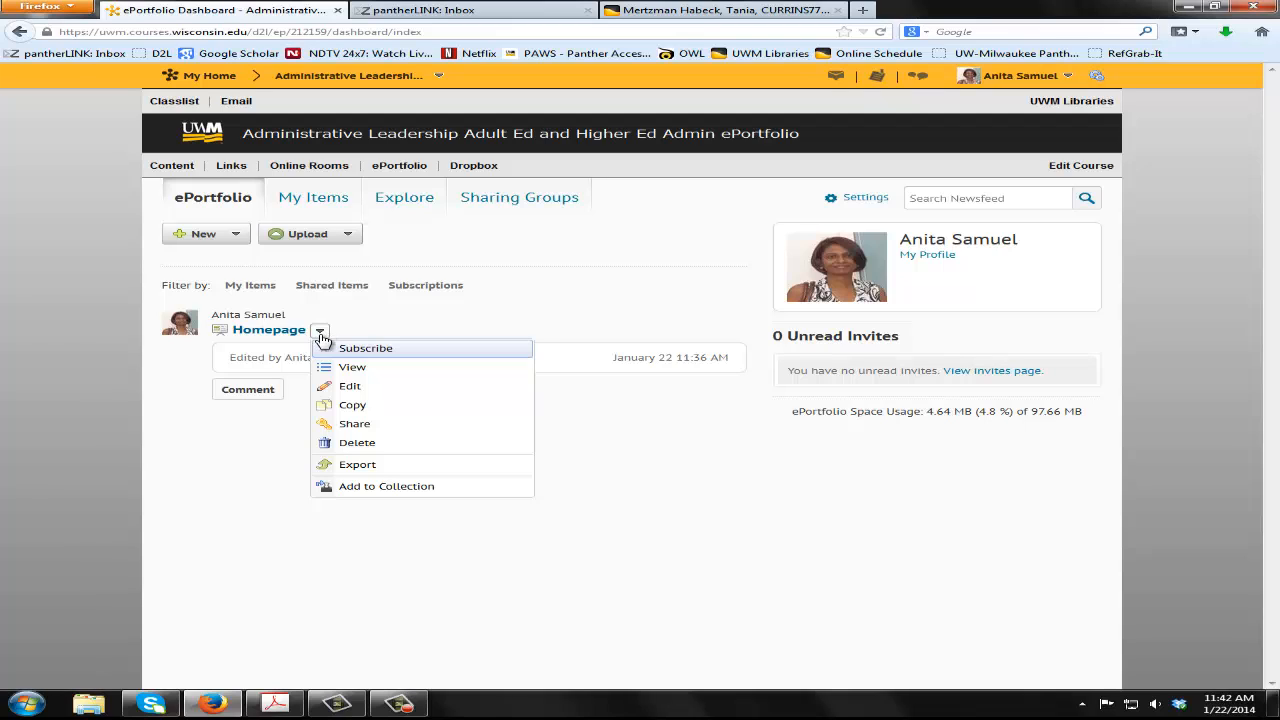
pyautogui.click(350, 386)
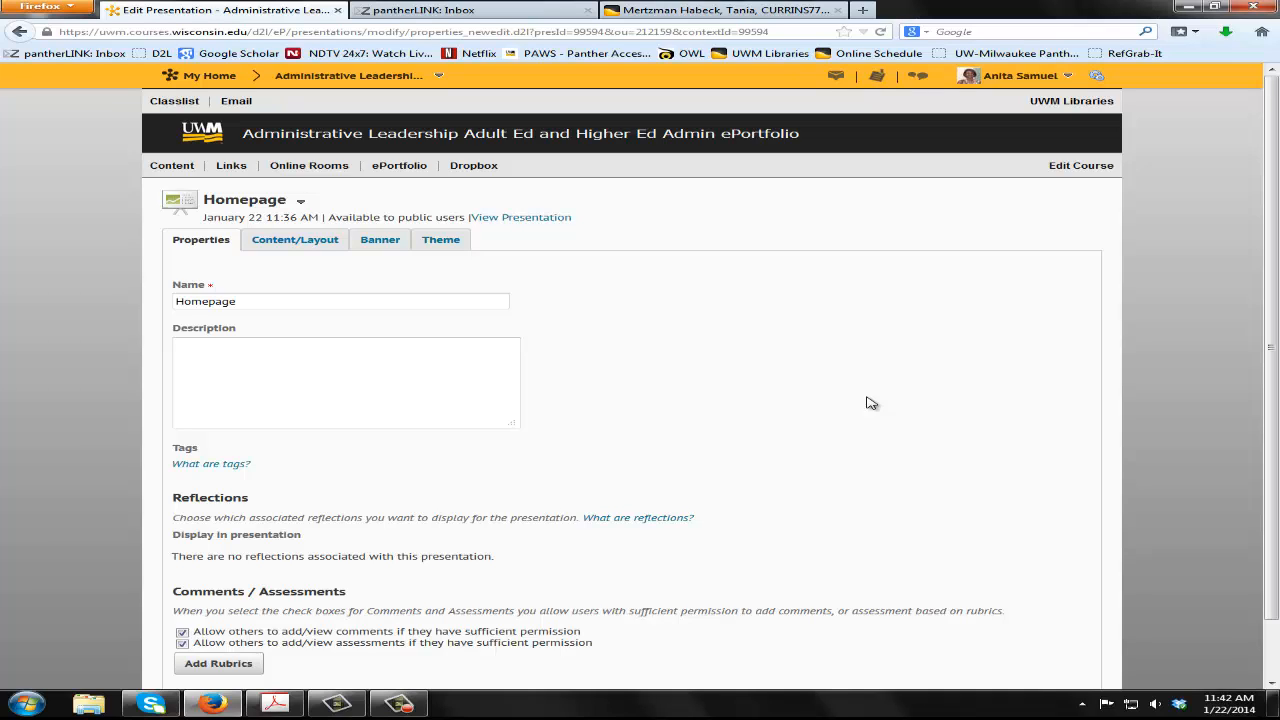
pyautogui.click(455, 247)
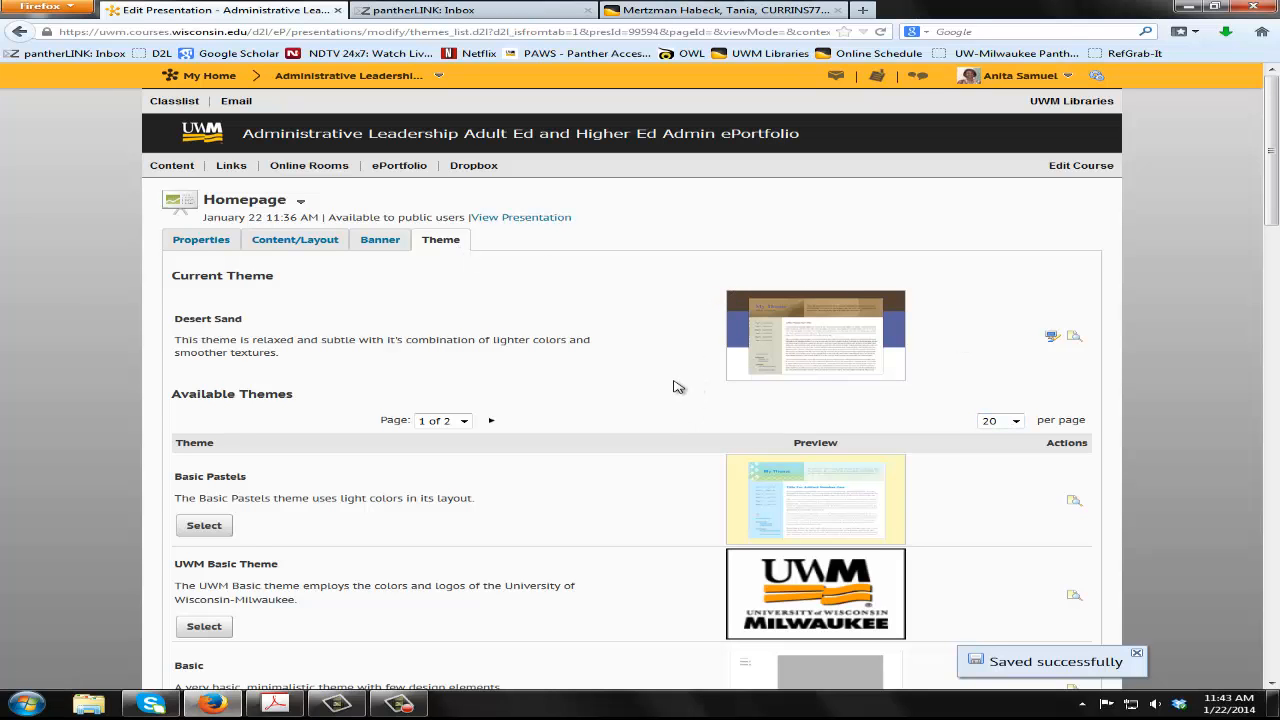
# Look through the available themes and open the style editor for the current Desert Sand theme
pyautogui.scroll(-10, 678, 472)
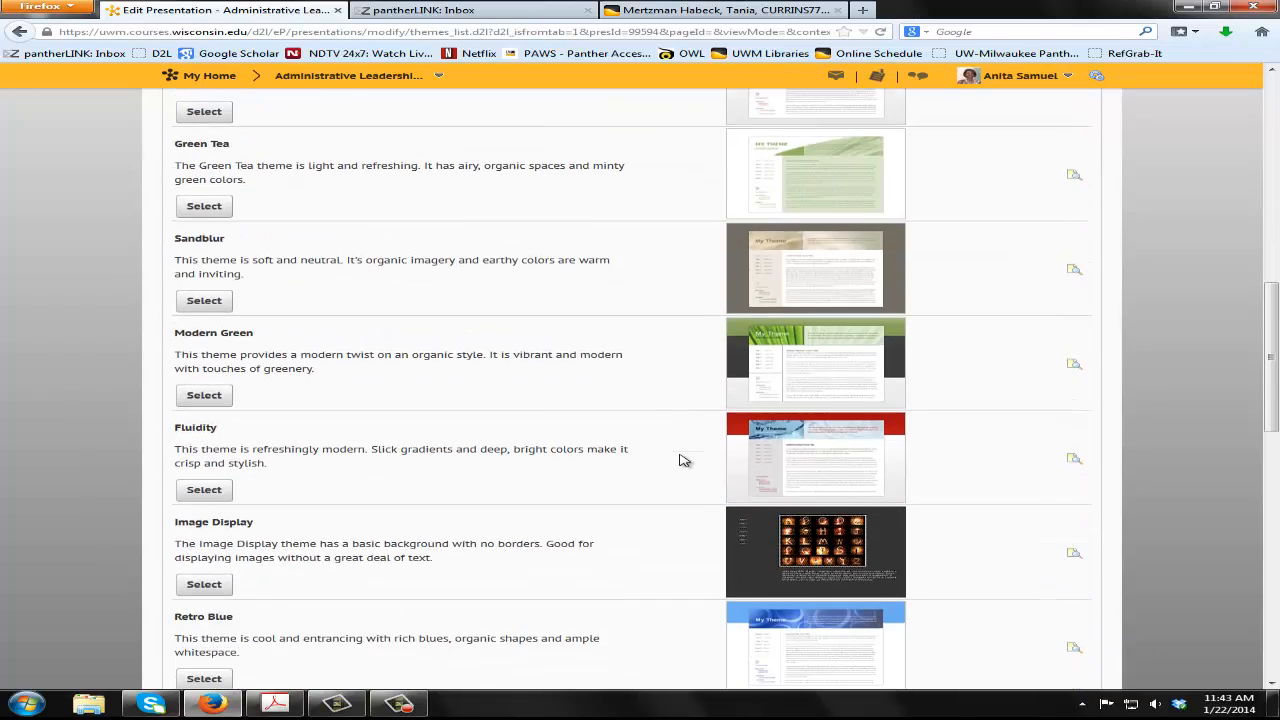
pyautogui.scroll(-4, 679, 460)
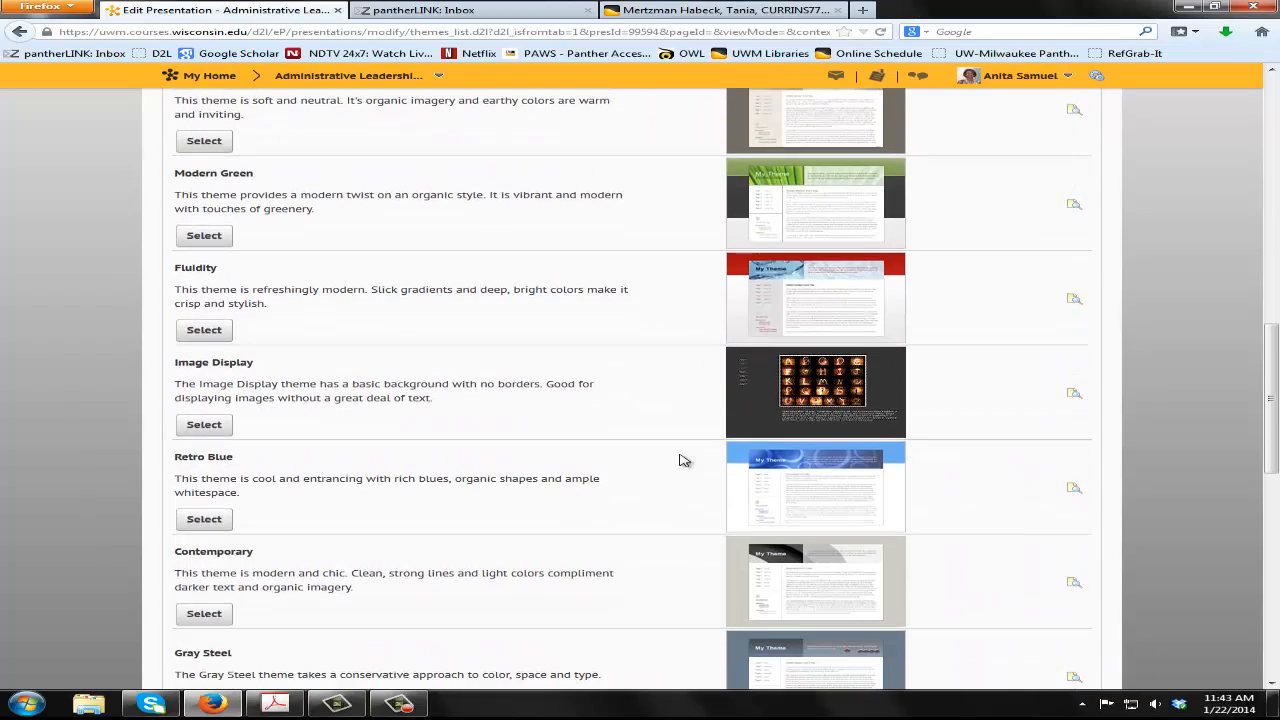
pyautogui.scroll(12, 684, 456)
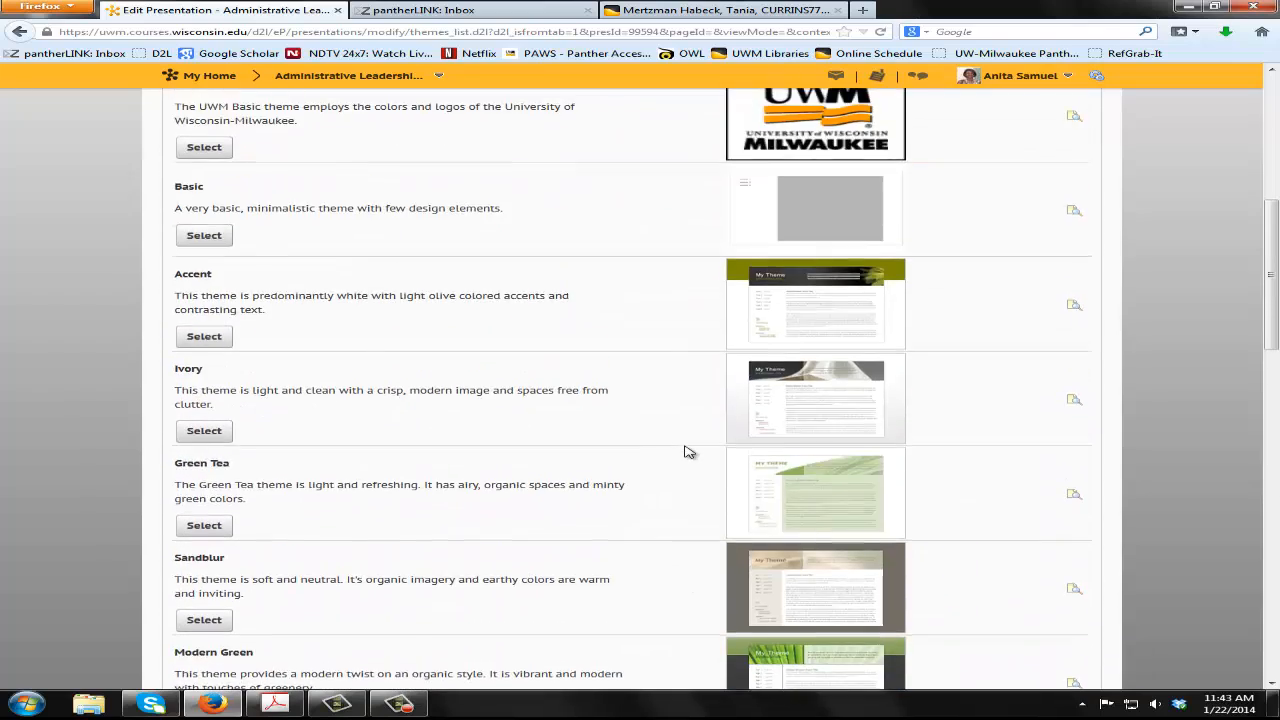
pyautogui.scroll(-2, 688, 452)
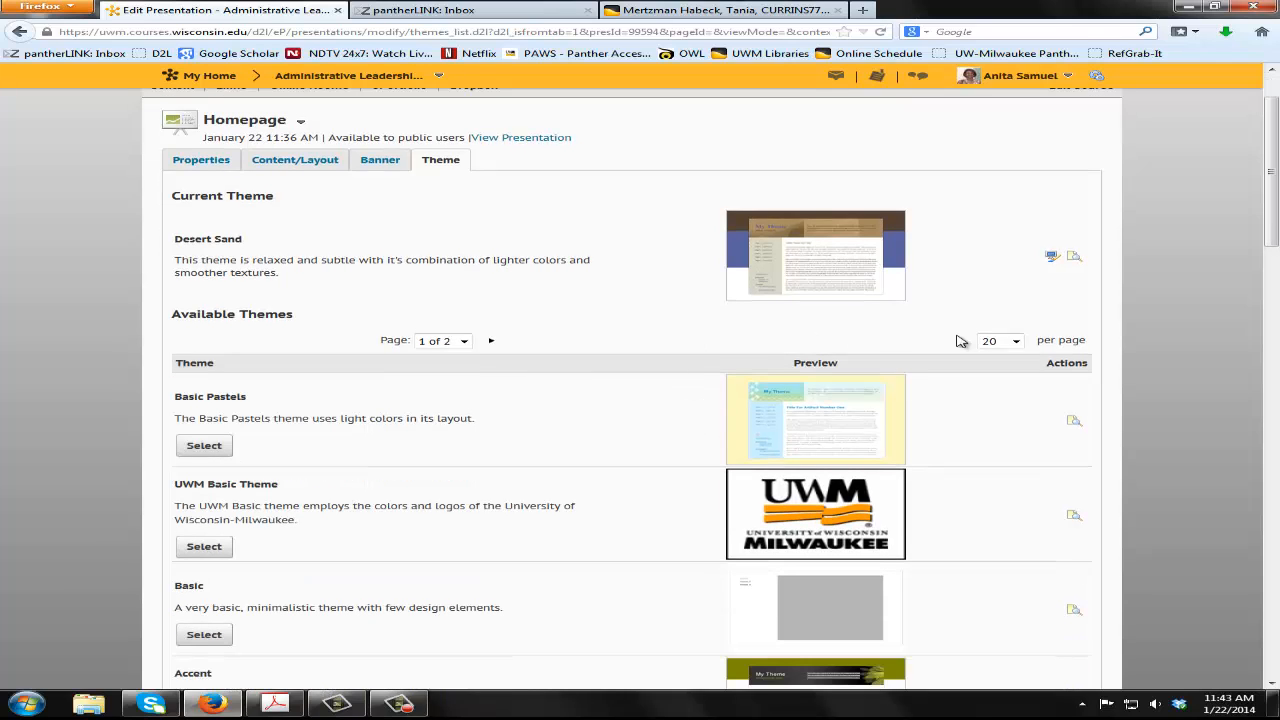
pyautogui.click(1052, 258)
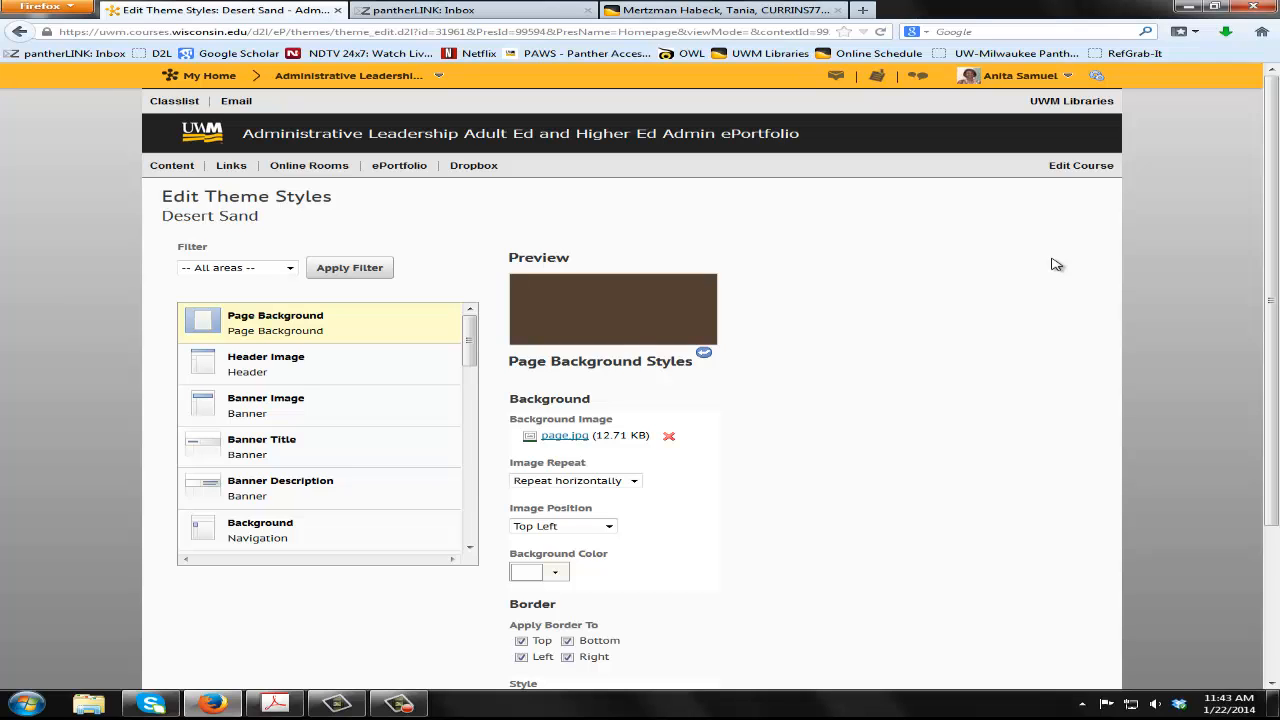
# Examine the style options for the theme's Page Background, Header Image and Banner Image
pyautogui.scroll(-4, 952, 373)
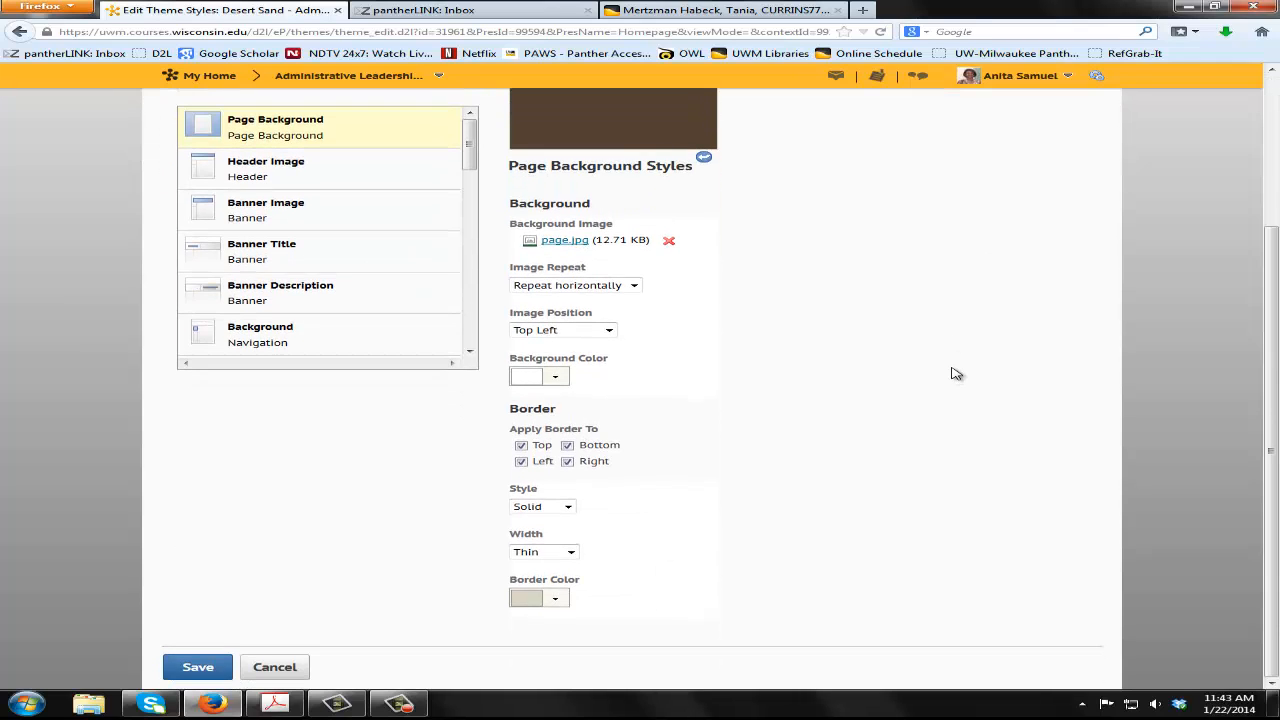
pyautogui.scroll(4, 955, 373)
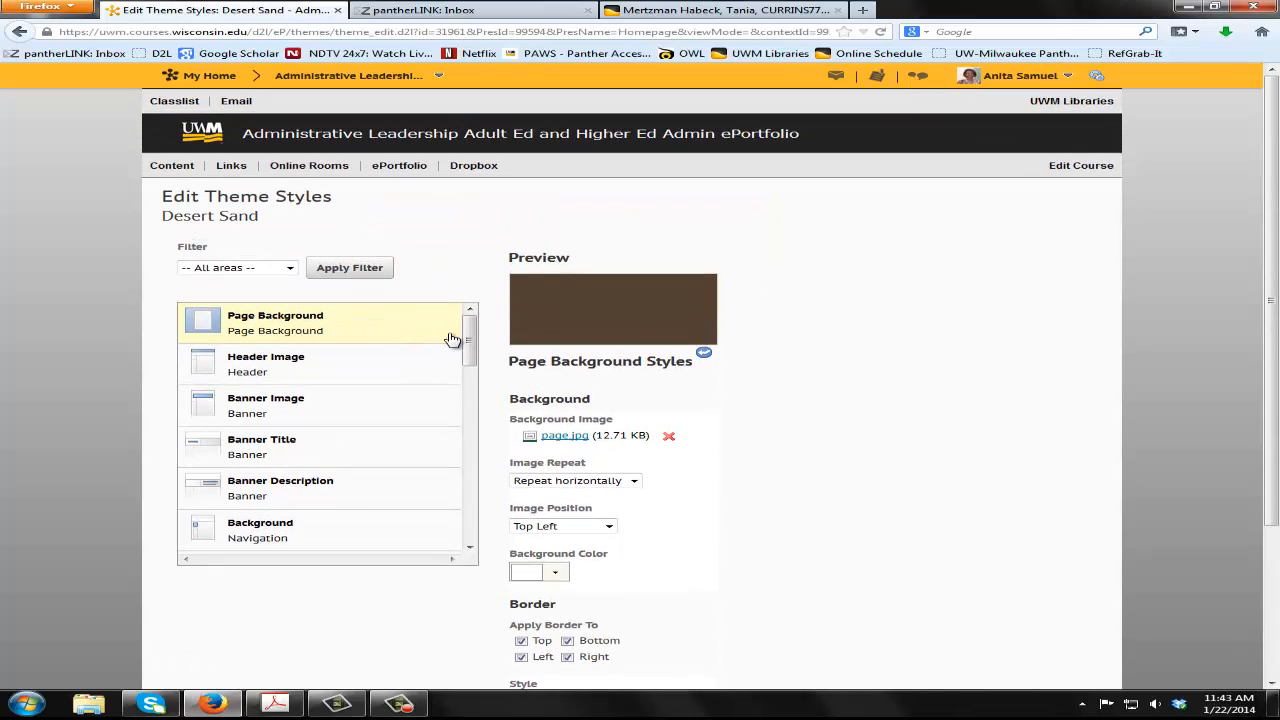
pyautogui.moveTo(471, 342)
pyautogui.mouseDown()
pyautogui.moveTo(470, 525)
pyautogui.moveTo(491, 334)
pyautogui.mouseUp()
pyautogui.click(342, 368)
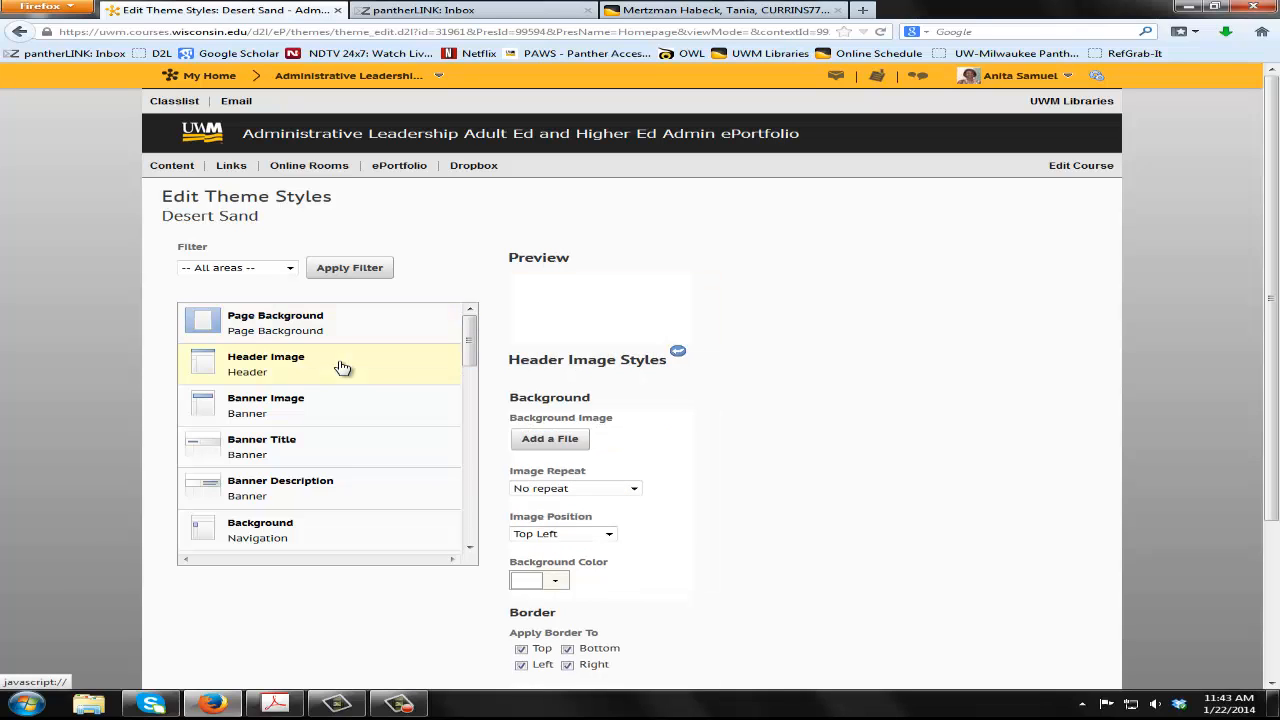
pyautogui.scroll(-2, 714, 374)
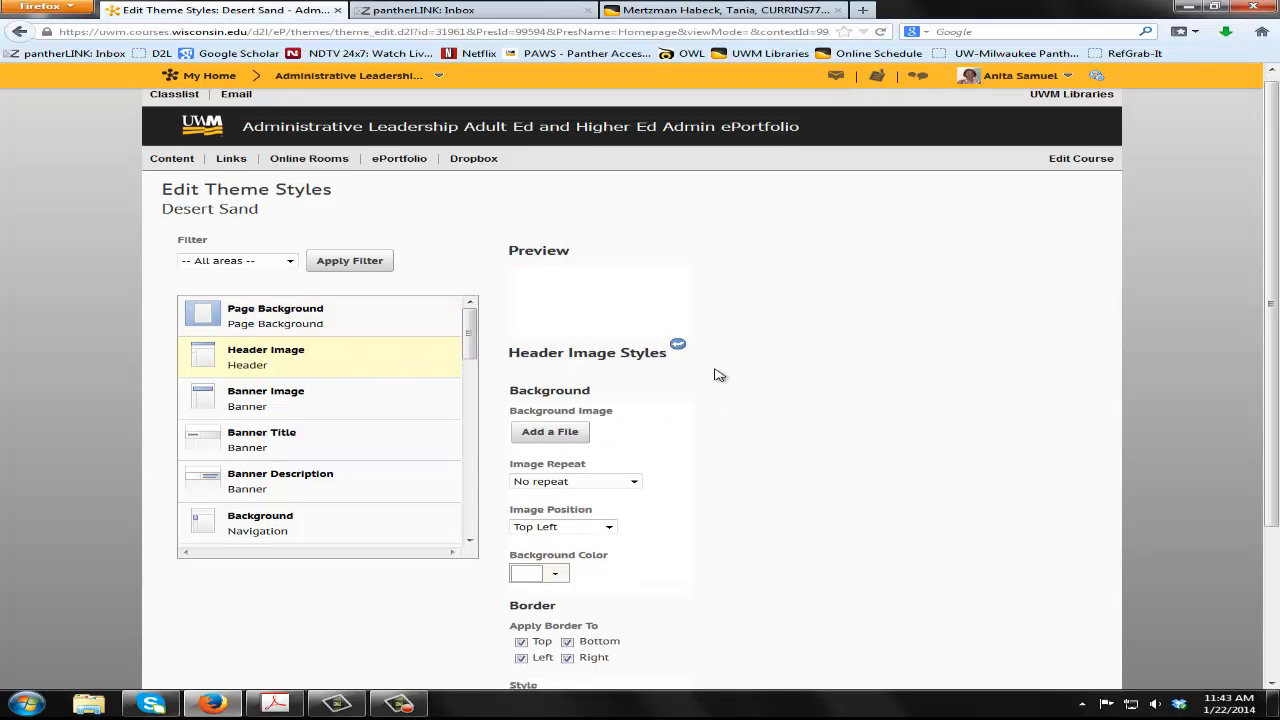
pyautogui.click(331, 317)
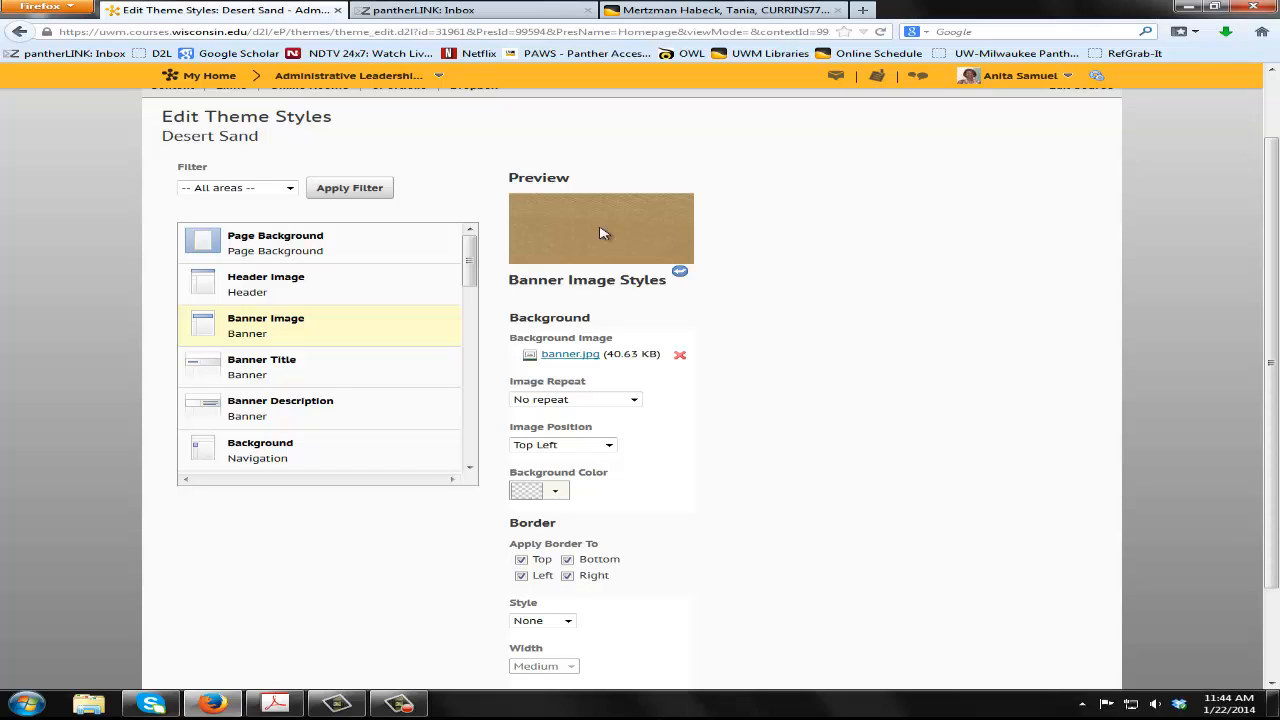
# Set the Banner Title's font color to red and its font size to 10 pt
pyautogui.click(374, 358)
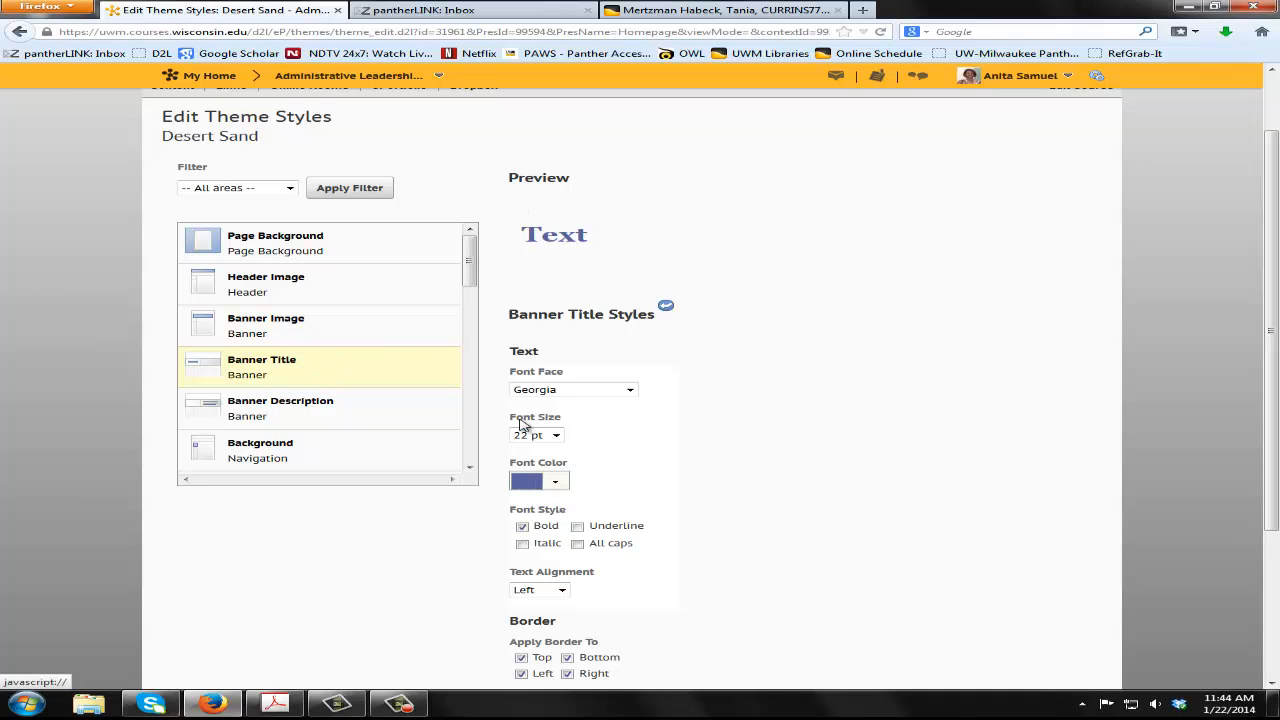
pyautogui.scroll(-2, 766, 452)
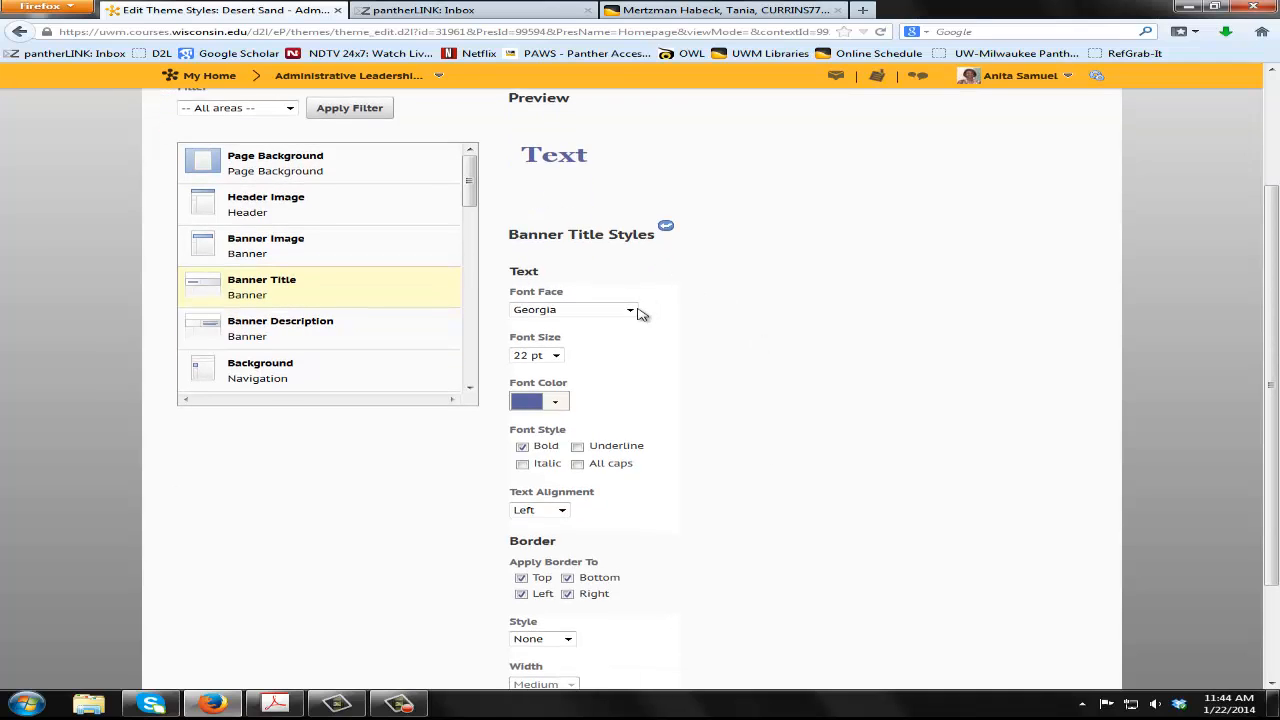
pyautogui.click(560, 401)
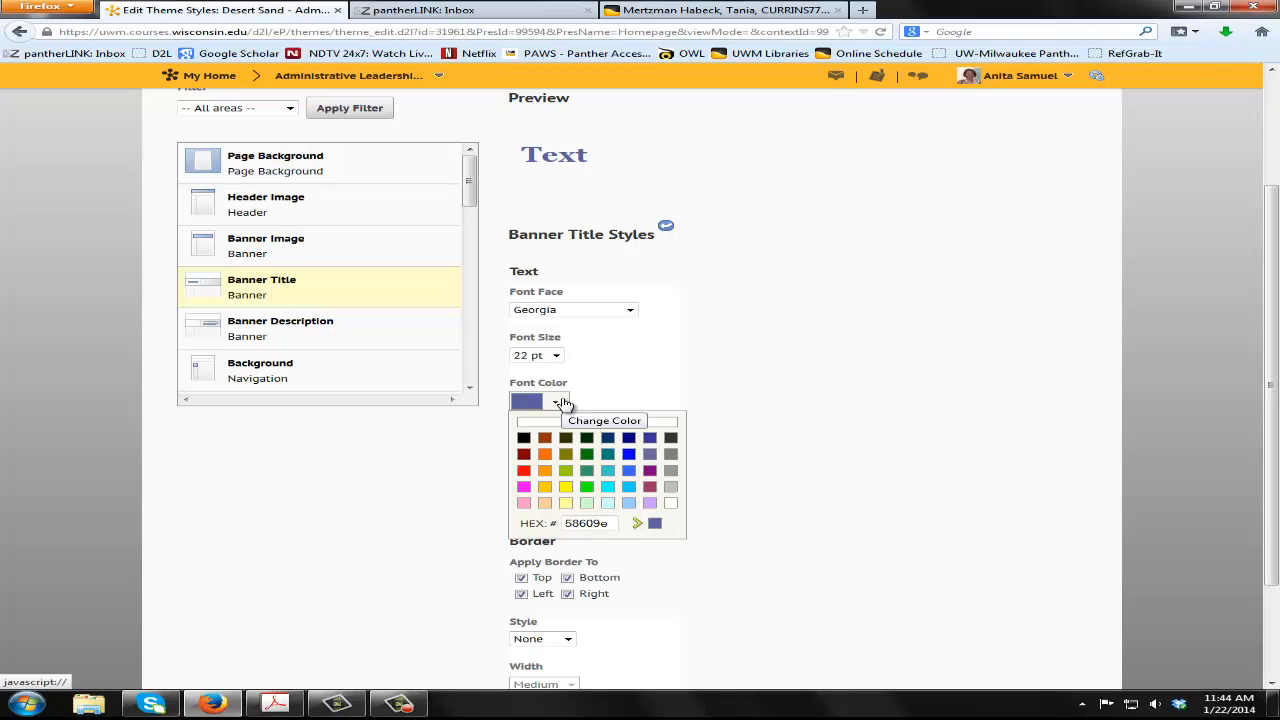
pyautogui.click(524, 472)
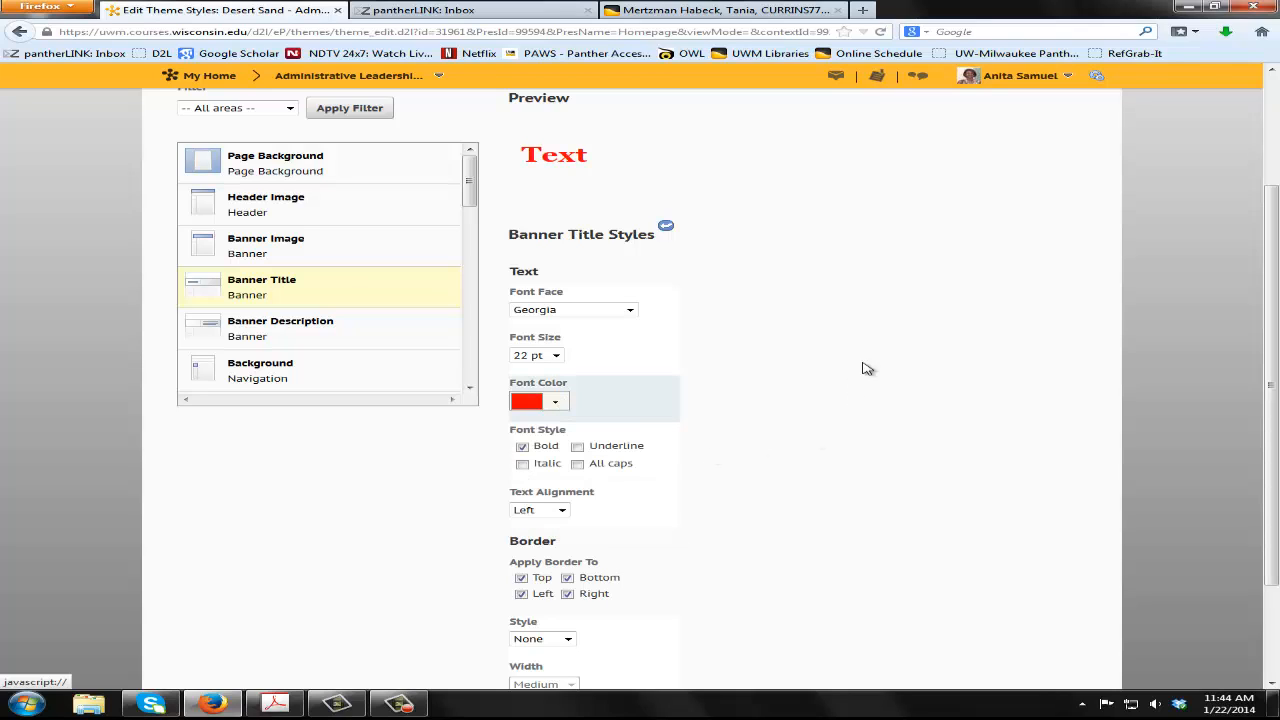
pyautogui.click(556, 357)
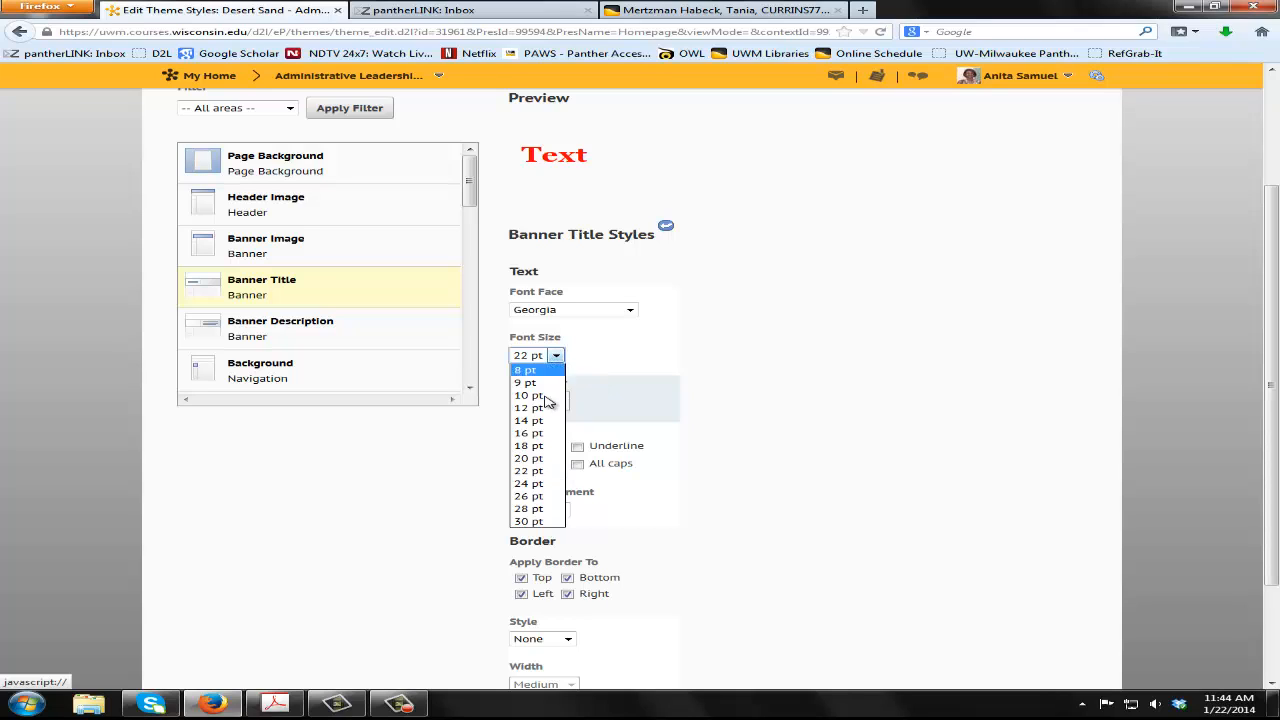
pyautogui.click(543, 397)
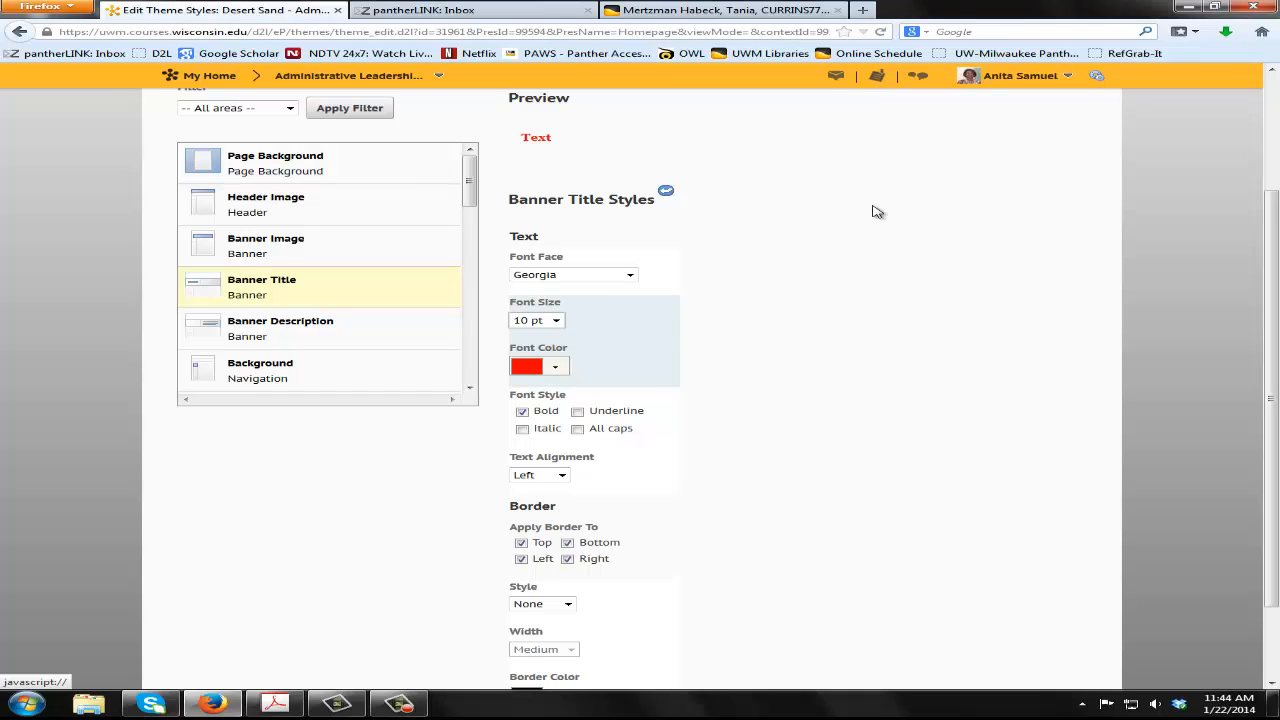
# Save the edited Desert Sand theme styles and view the Homepage presentation to check the banner title
pyautogui.scroll(-2, 838, 405)
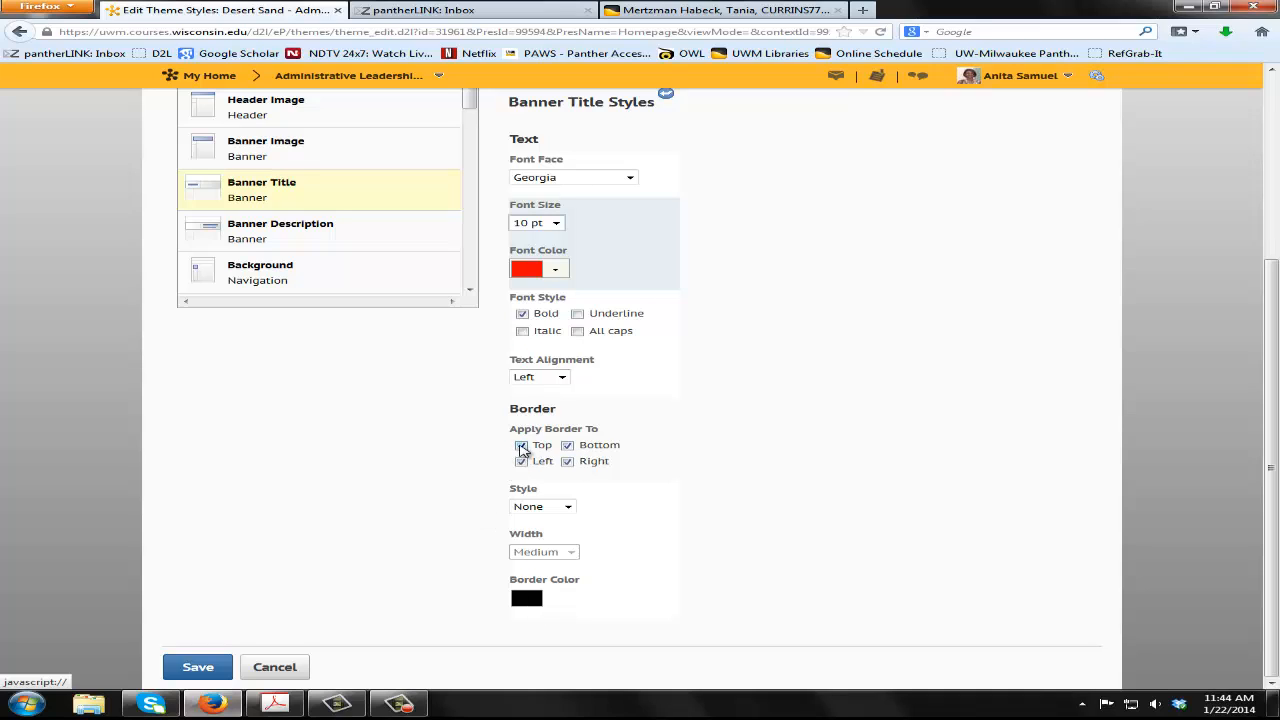
pyautogui.scroll(2, 680, 469)
pyautogui.scroll(-2, 680, 469)
pyautogui.scroll(3, 680, 474)
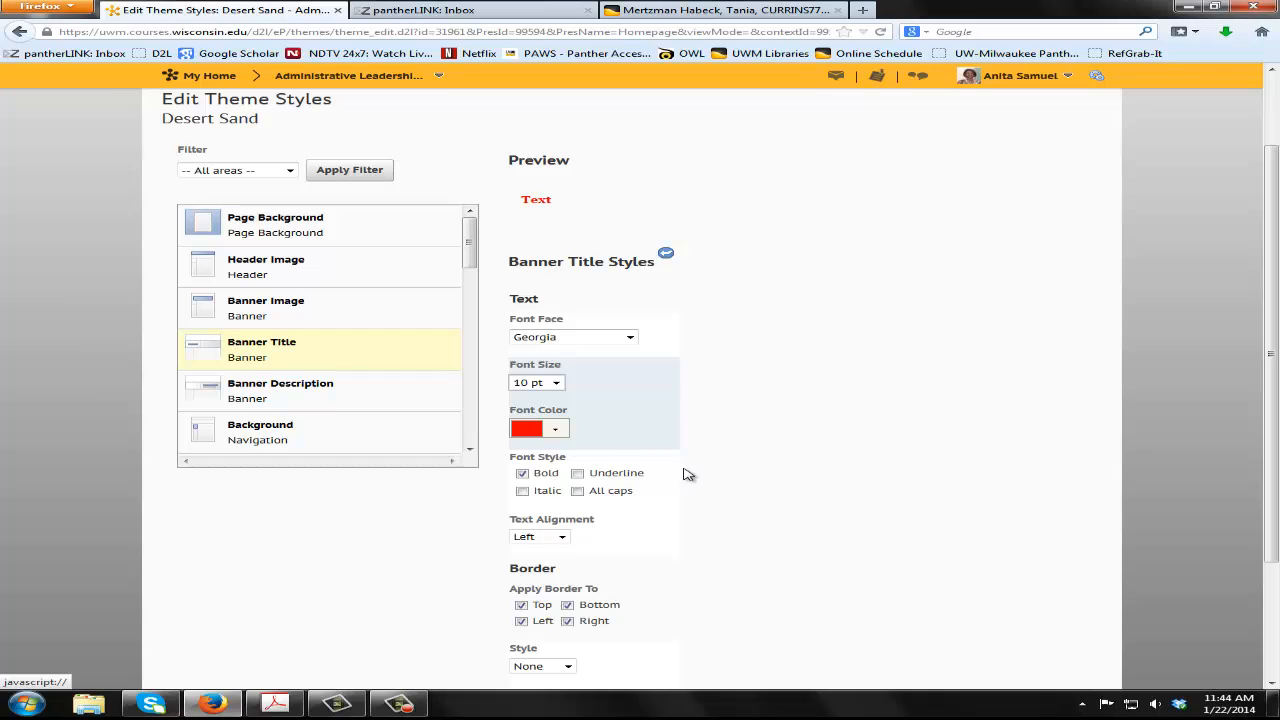
pyautogui.scroll(-3, 686, 472)
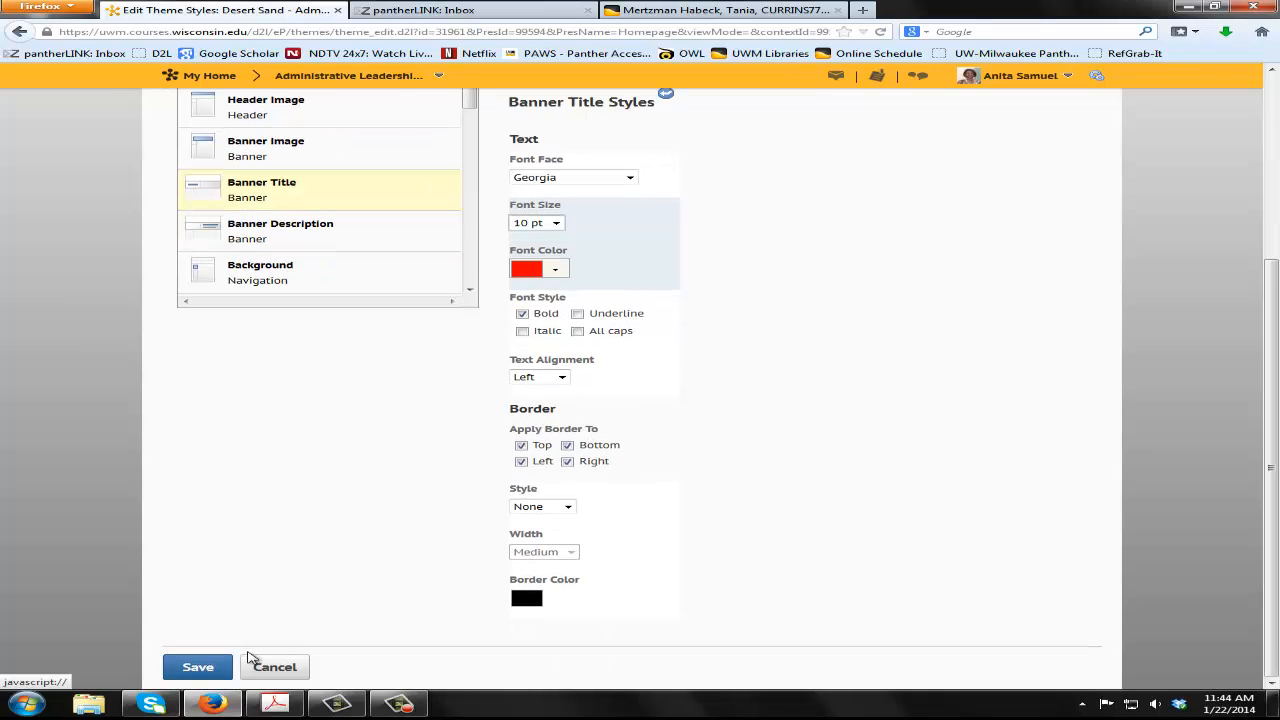
pyautogui.click(199, 668)
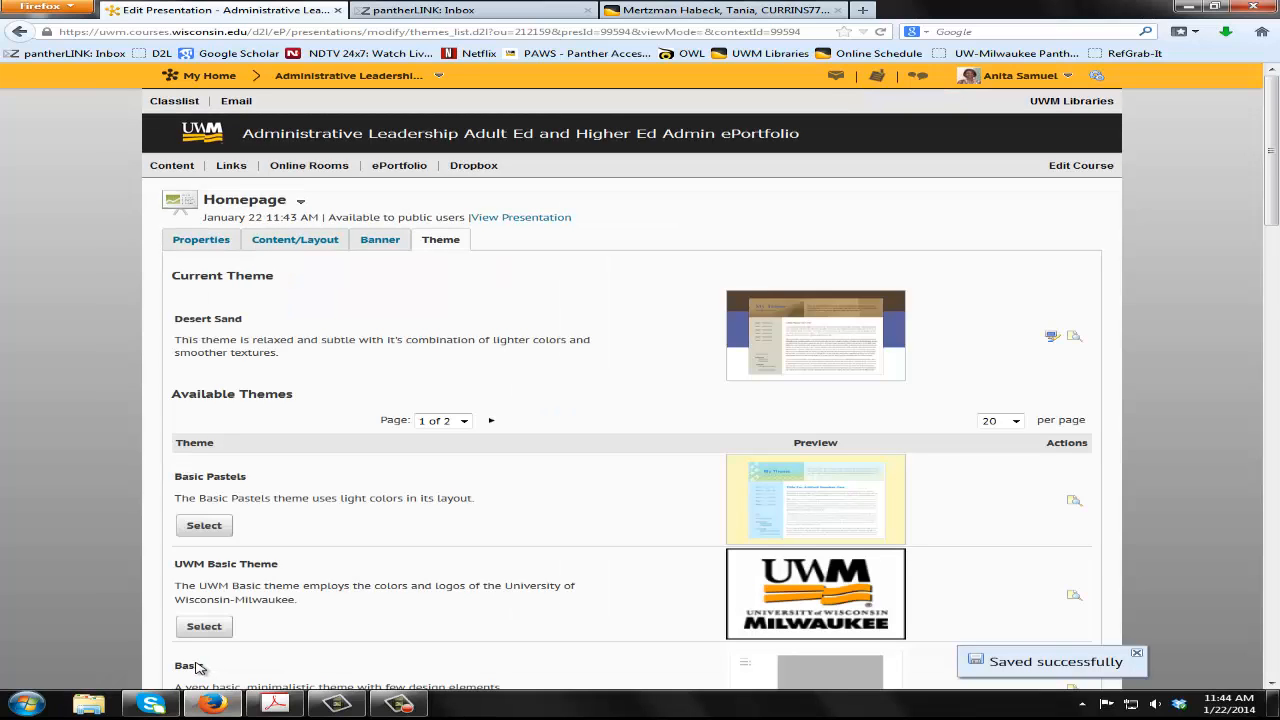
pyautogui.click(300, 202)
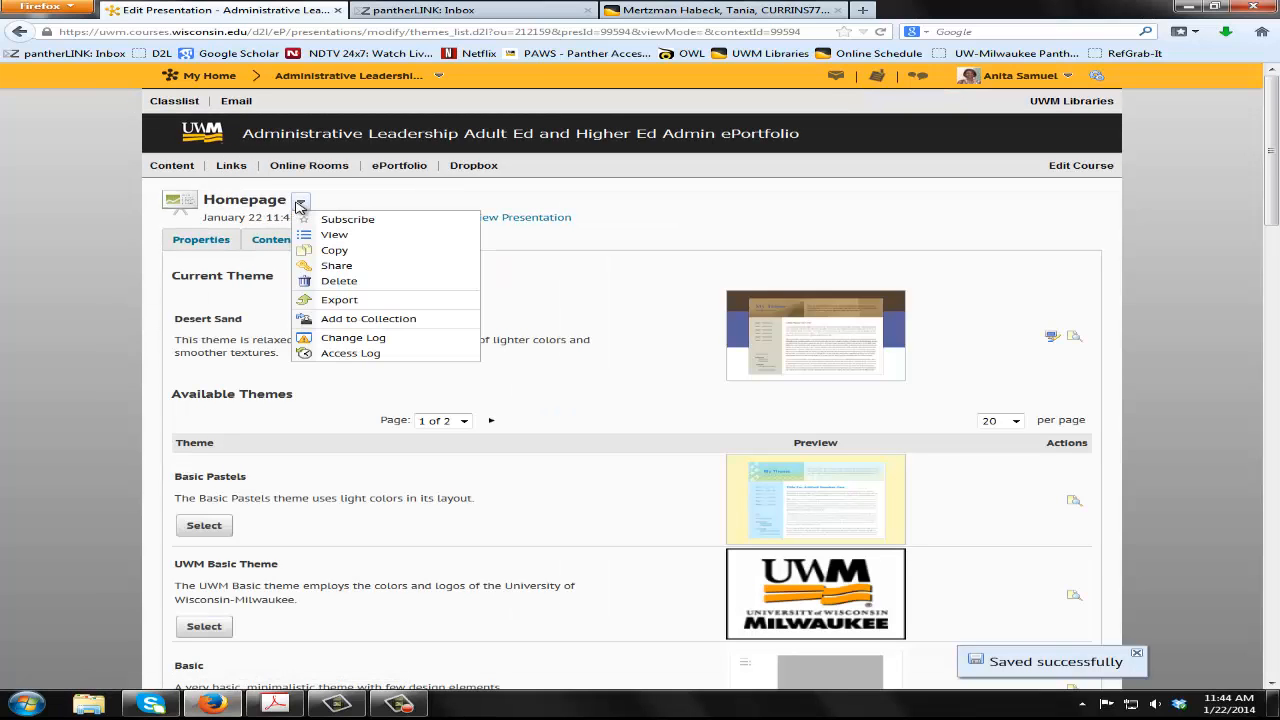
pyautogui.click(334, 235)
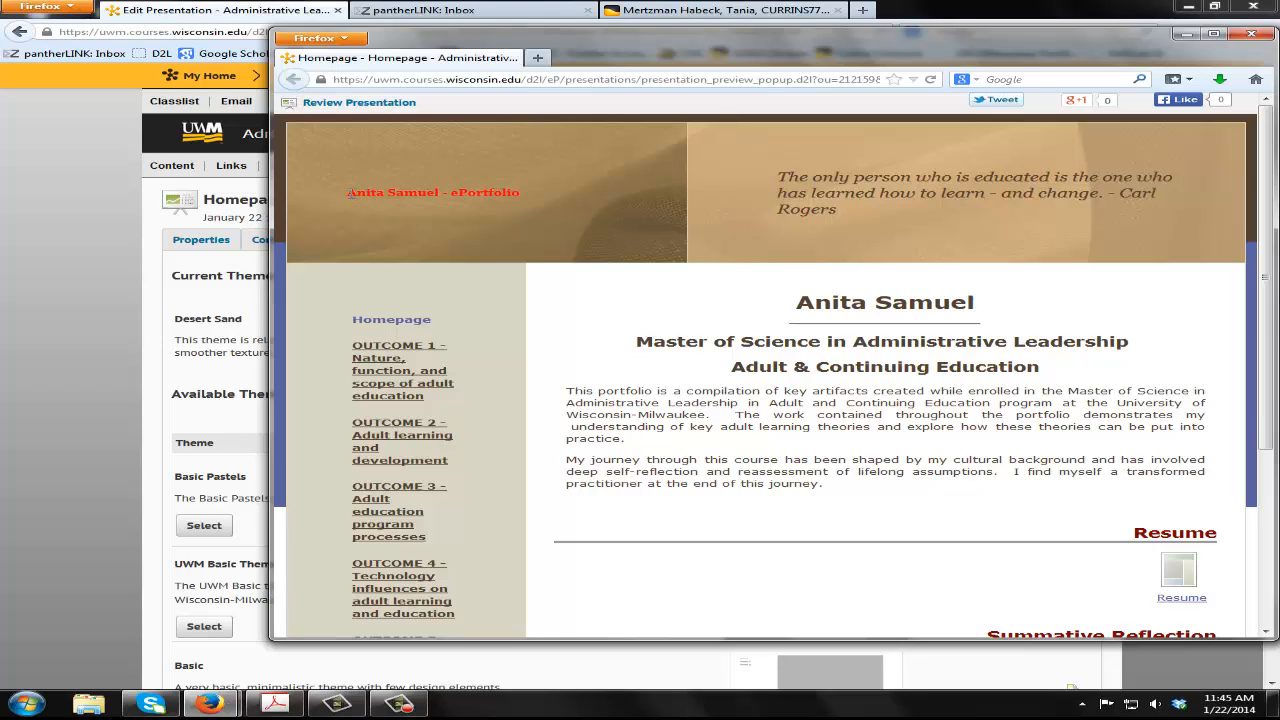
# Examine the banner title in the Homepage presentation preview and close the preview window
pyautogui.moveTo(350, 194); pyautogui.dragTo(525, 197)
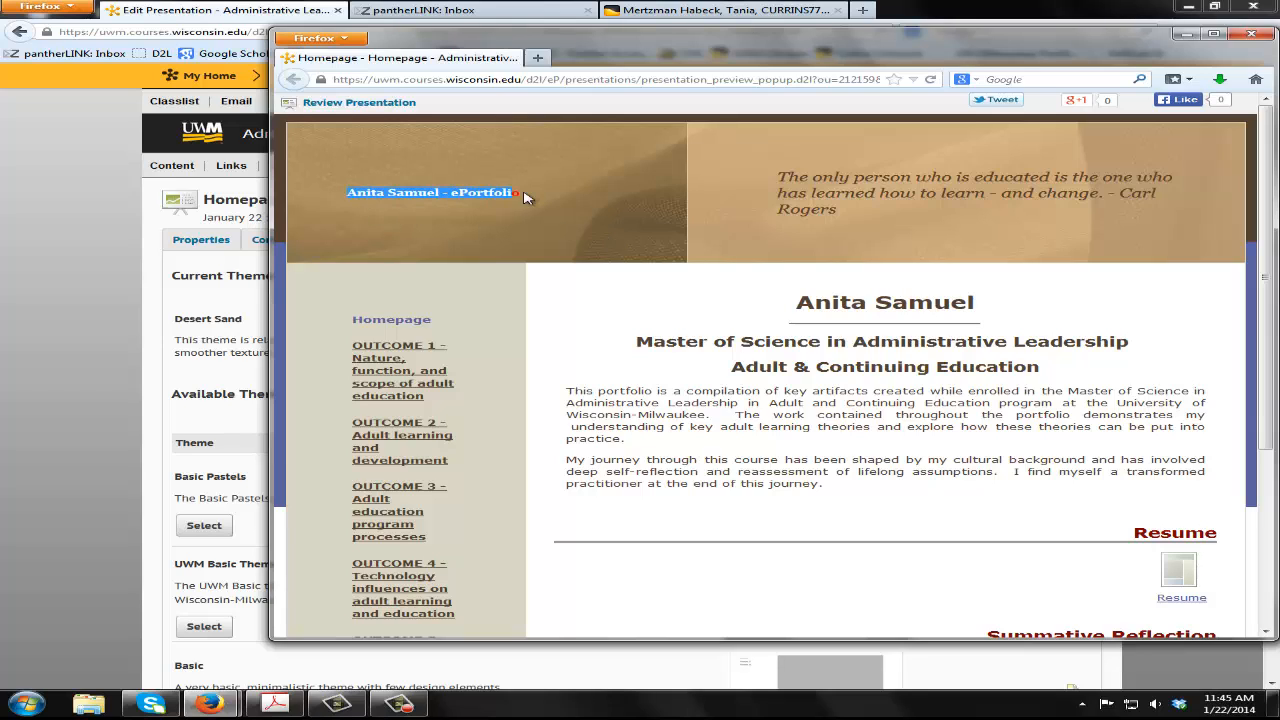
pyautogui.click(520, 222)
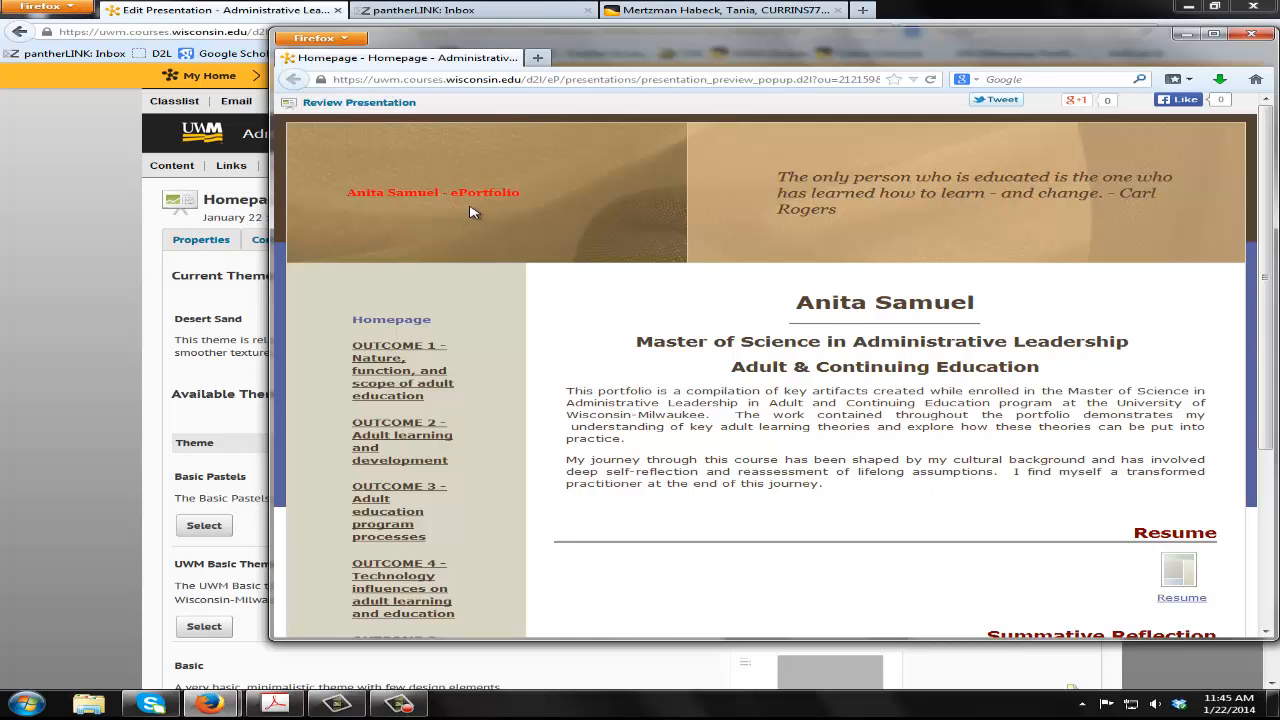
pyautogui.click(1249, 37)
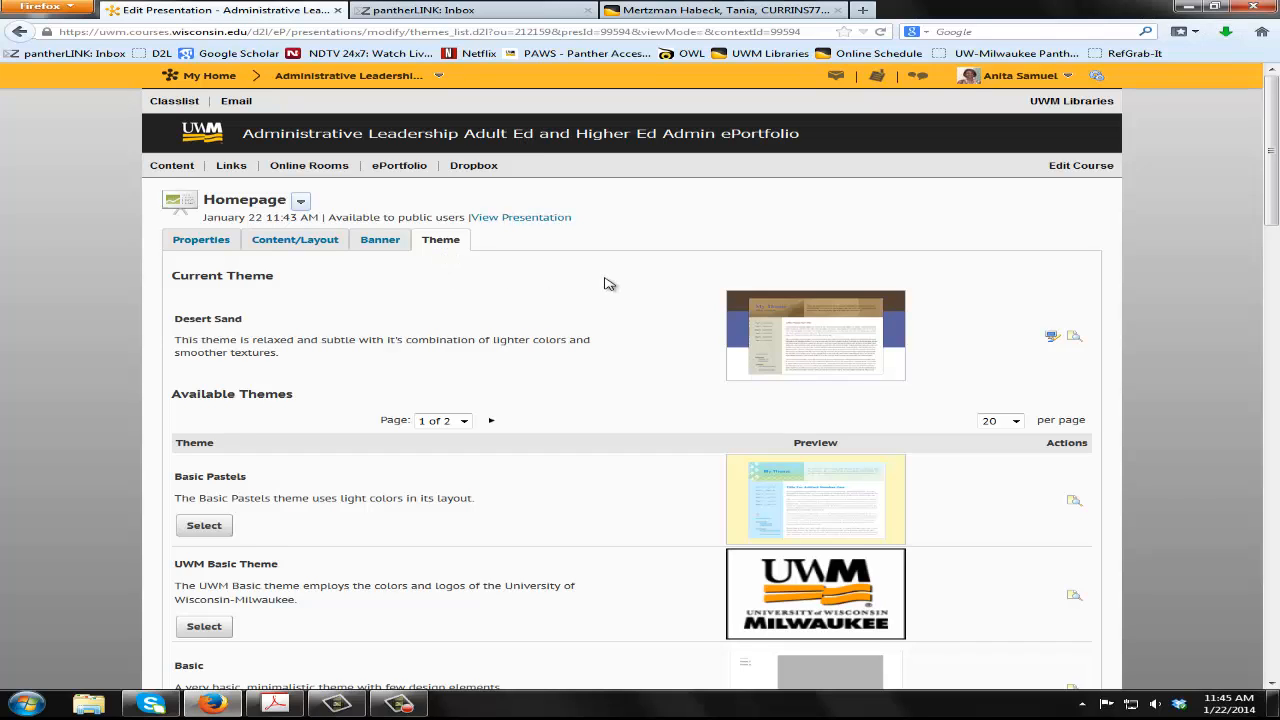
# Edit the Desert Sand theme's Banner Title style, setting its font size to 22 pt and its font color to maroon
pyautogui.click(1053, 339)
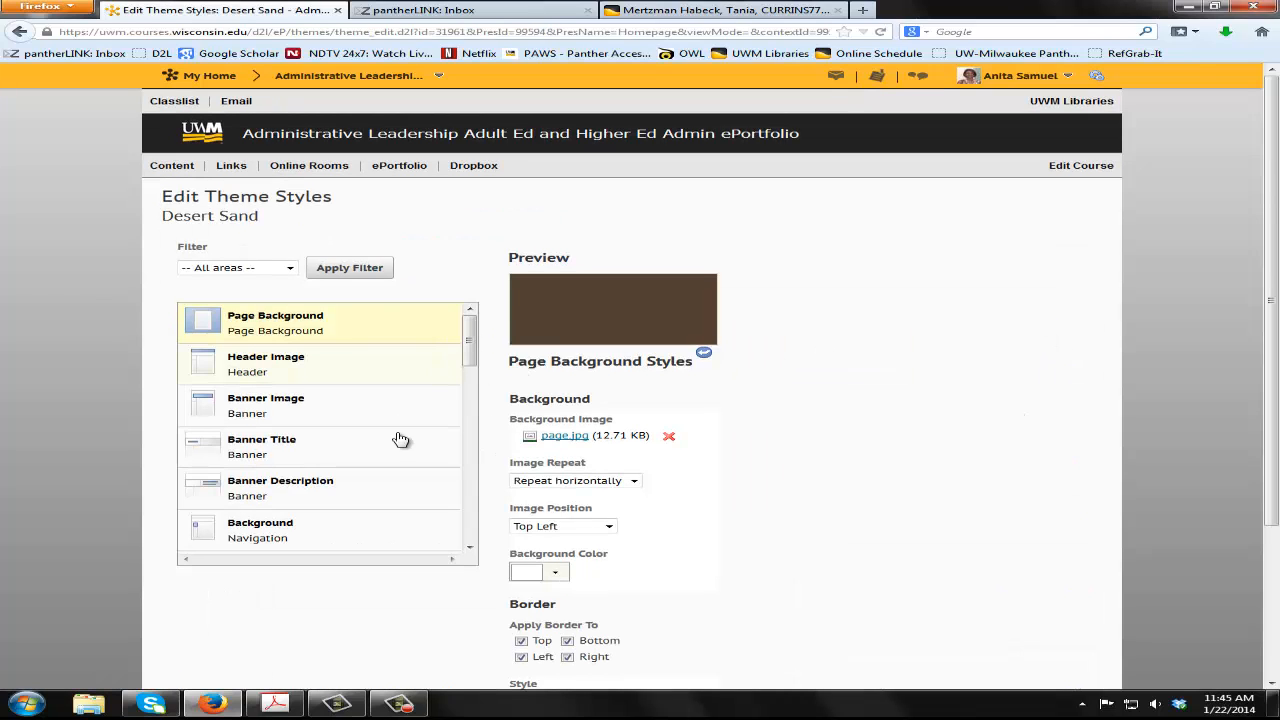
pyautogui.click(372, 450)
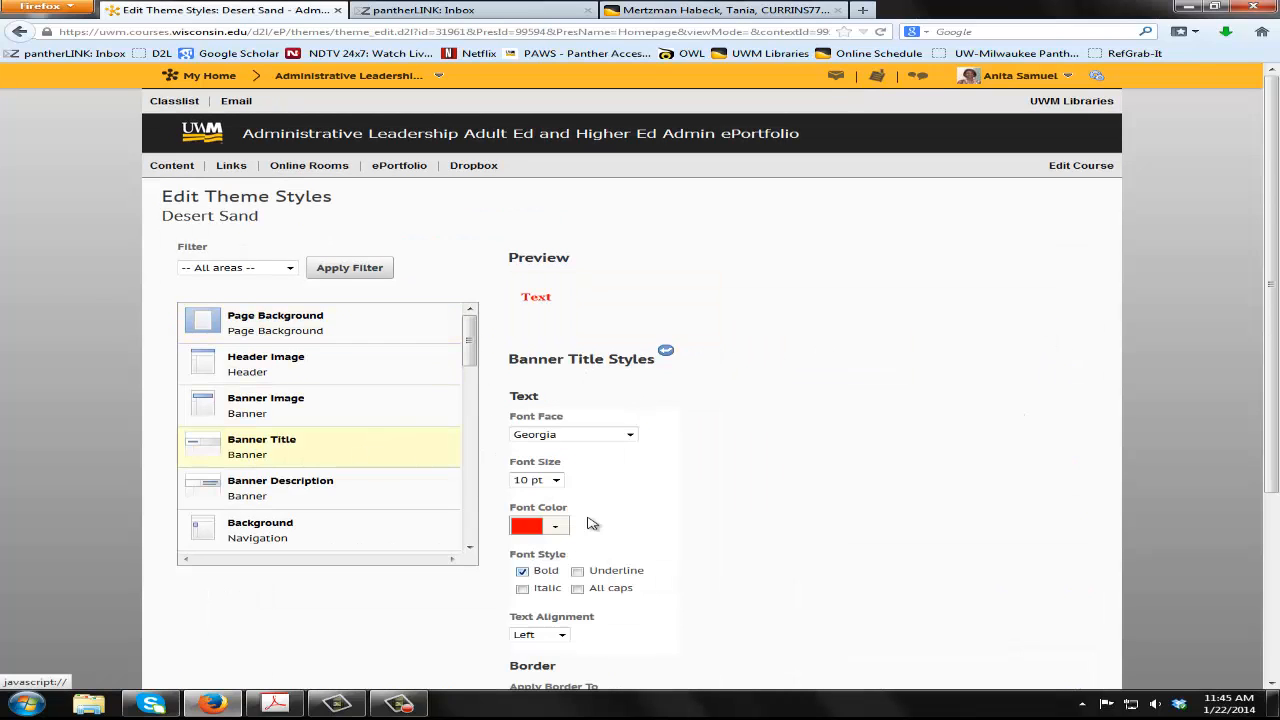
pyautogui.click(555, 480)
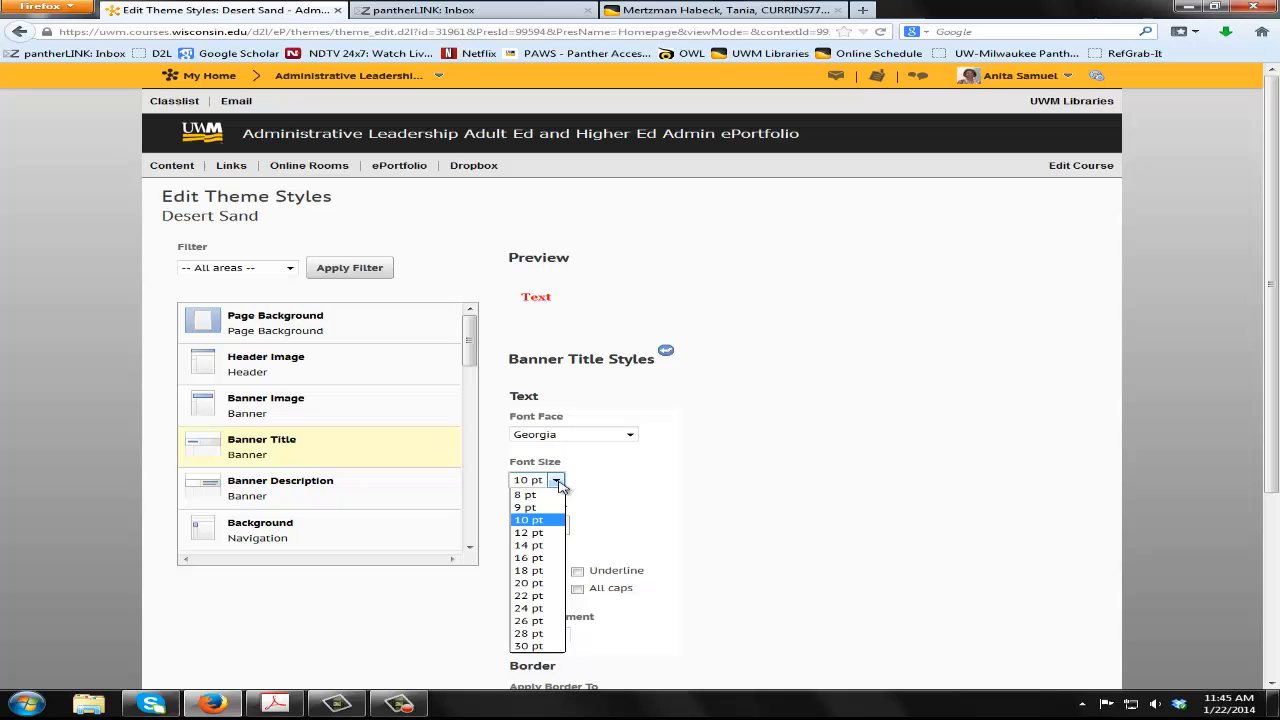
pyautogui.click(528, 595)
pyautogui.click(558, 563)
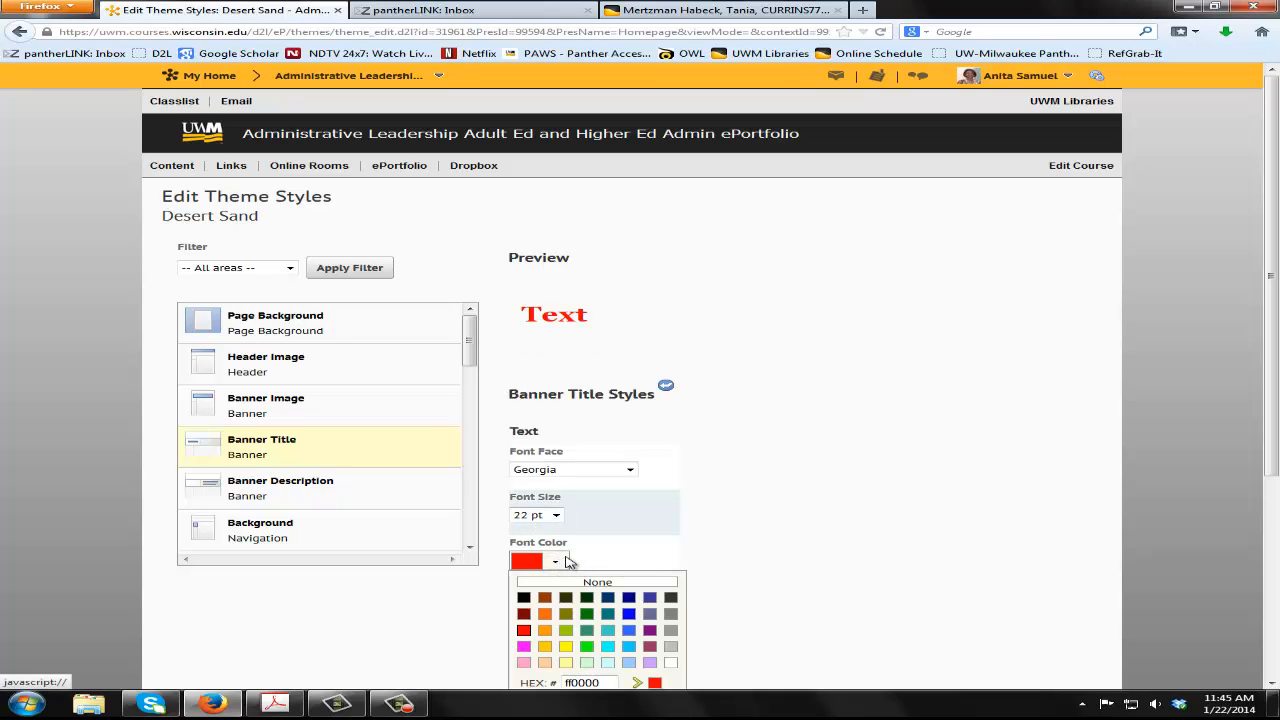
pyautogui.scroll(-2, 863, 566)
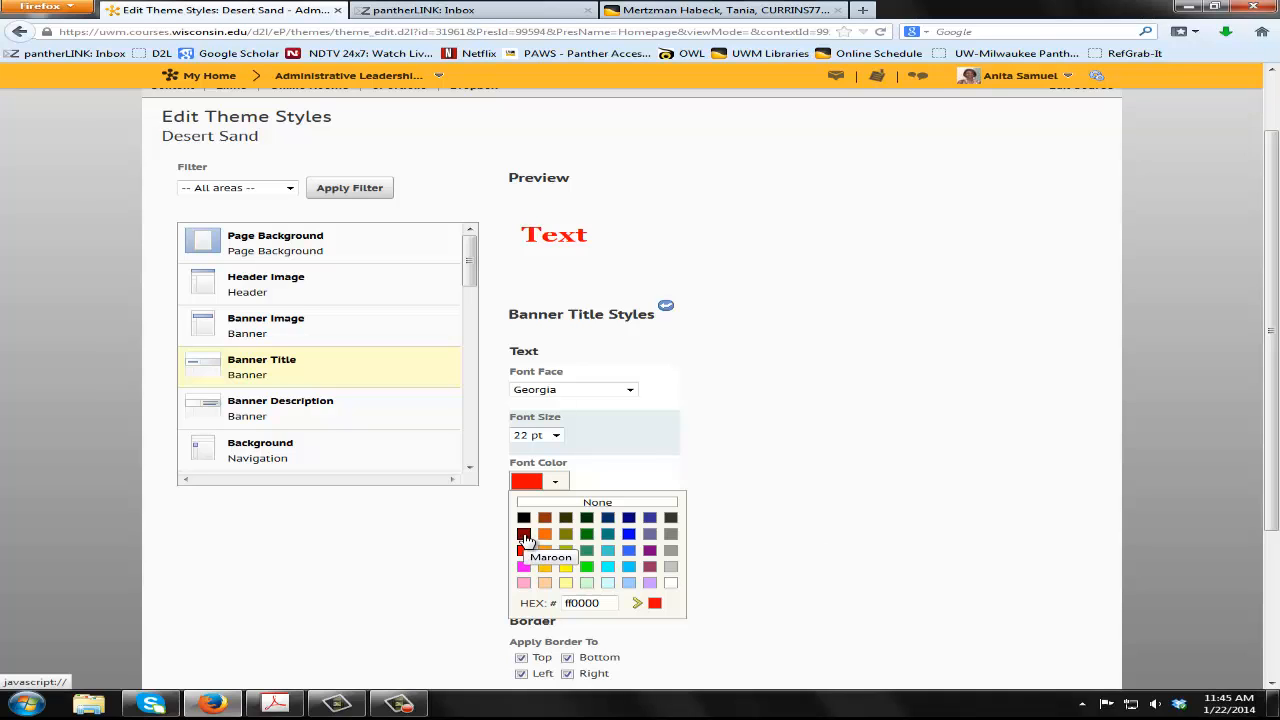
pyautogui.click(524, 540)
# Save the theme styles and view the Homepage presentation, checking the banner and the Resume title before closing the preview
pyautogui.scroll(-5, 357, 546)
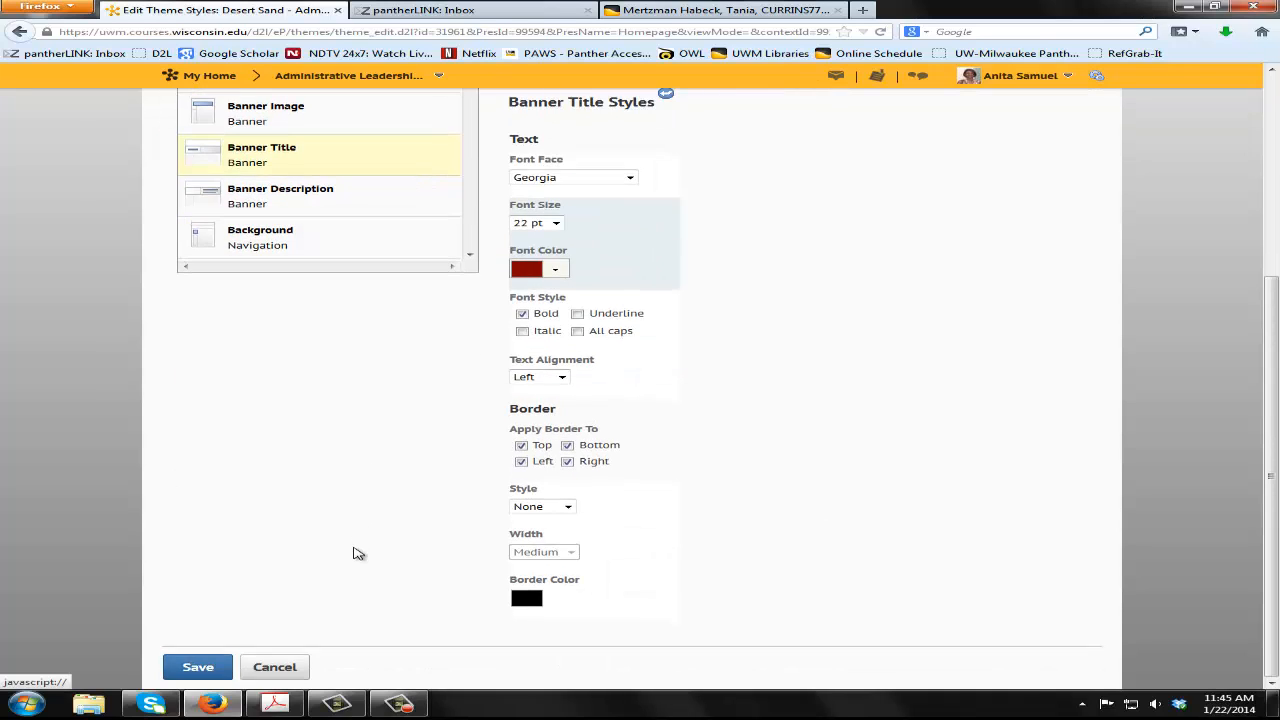
pyautogui.click(199, 666)
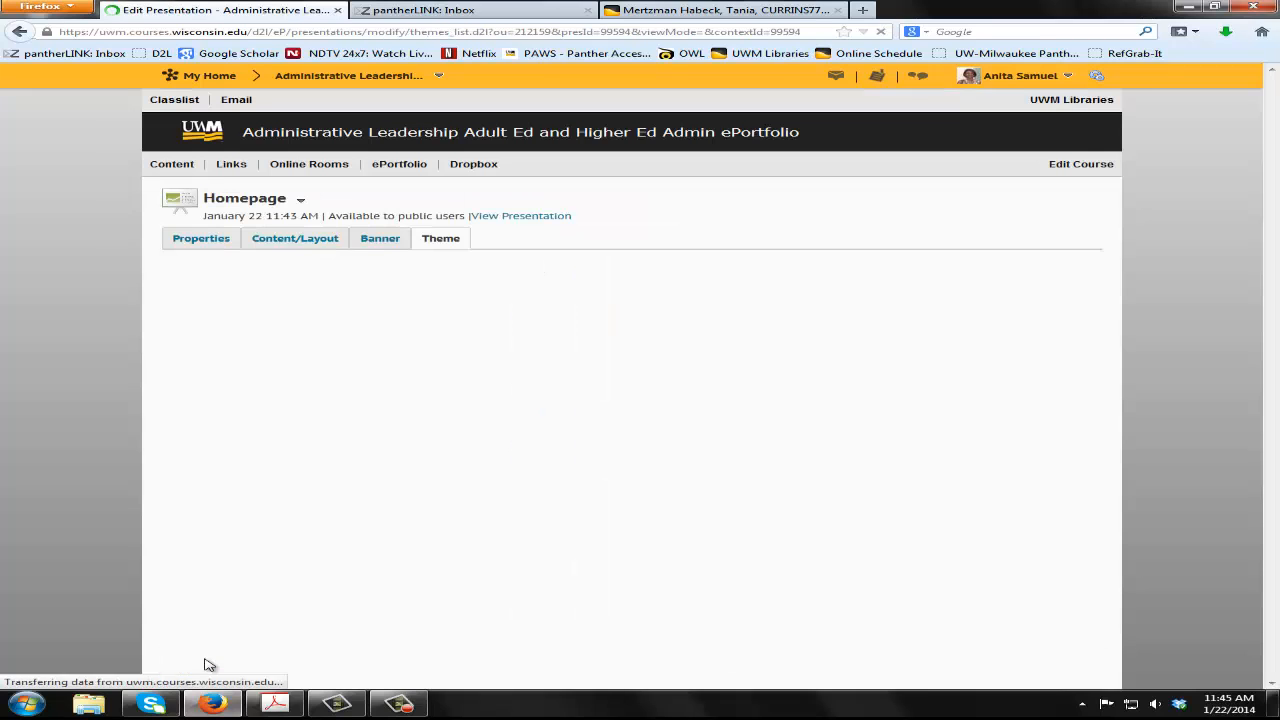
pyautogui.click(300, 201)
pyautogui.click(333, 235)
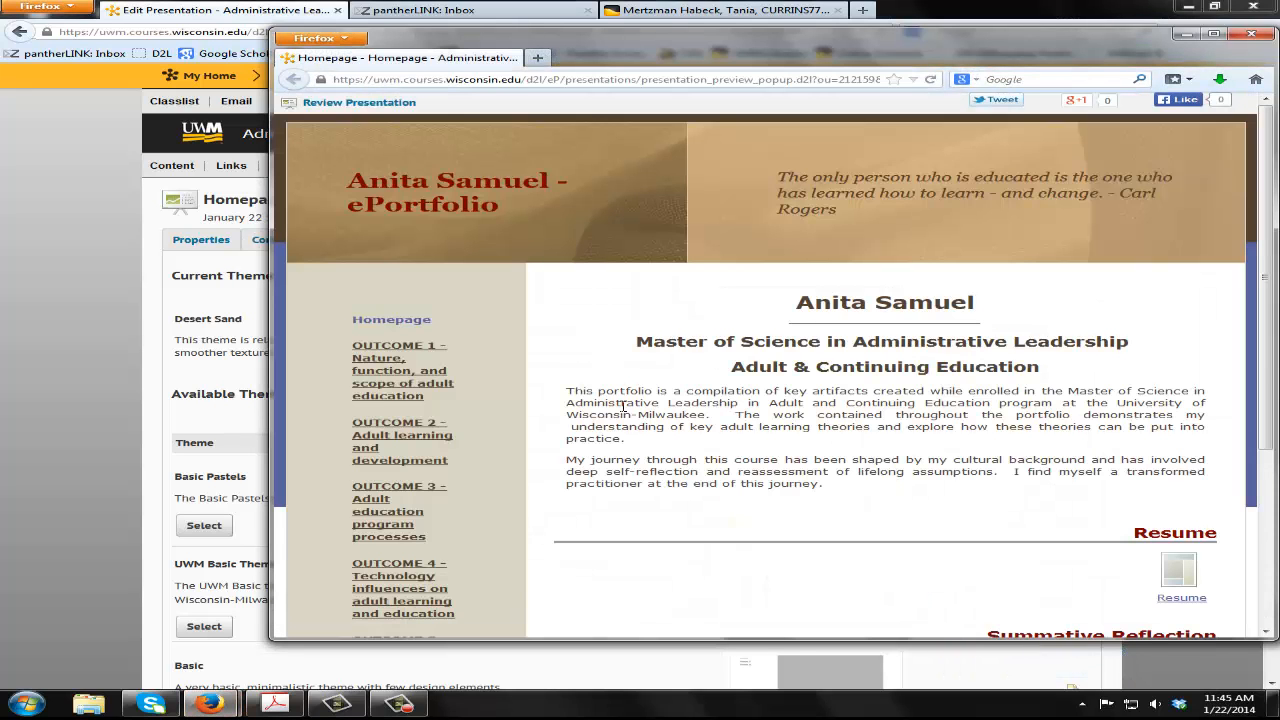
pyautogui.scroll(-2, 689, 449)
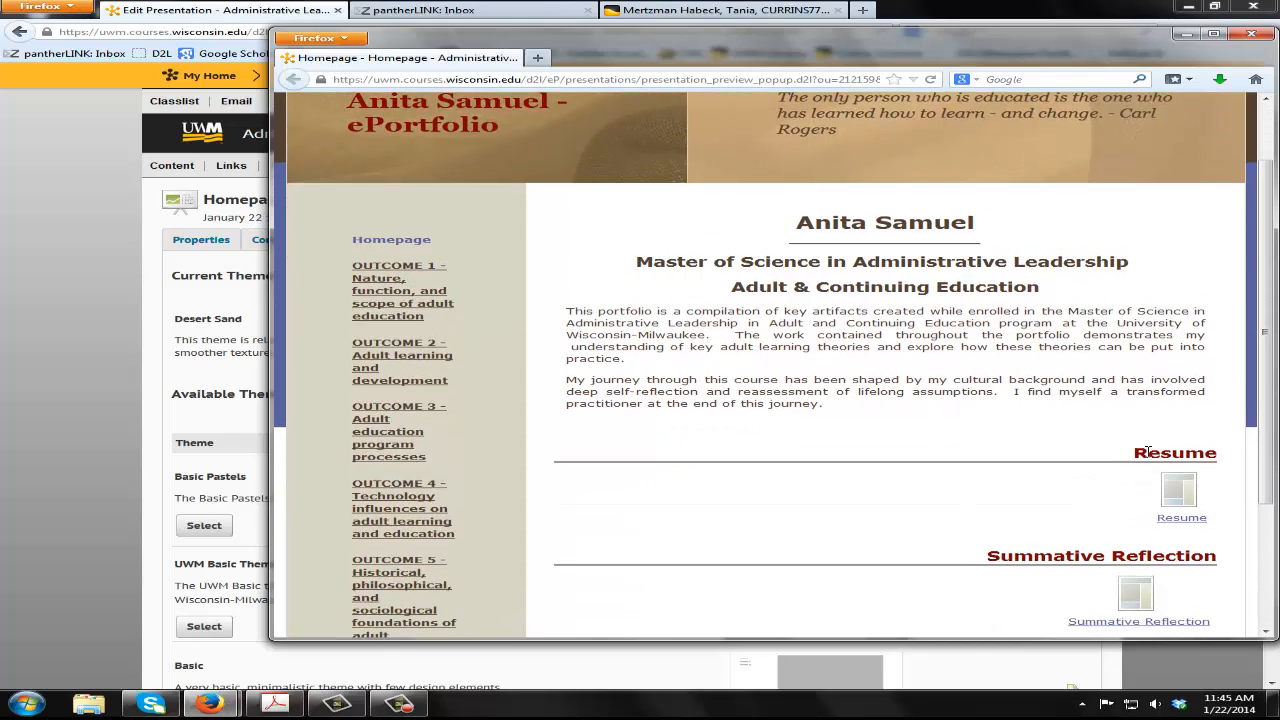
pyautogui.moveTo(1140, 453); pyautogui.dragTo(1226, 455)
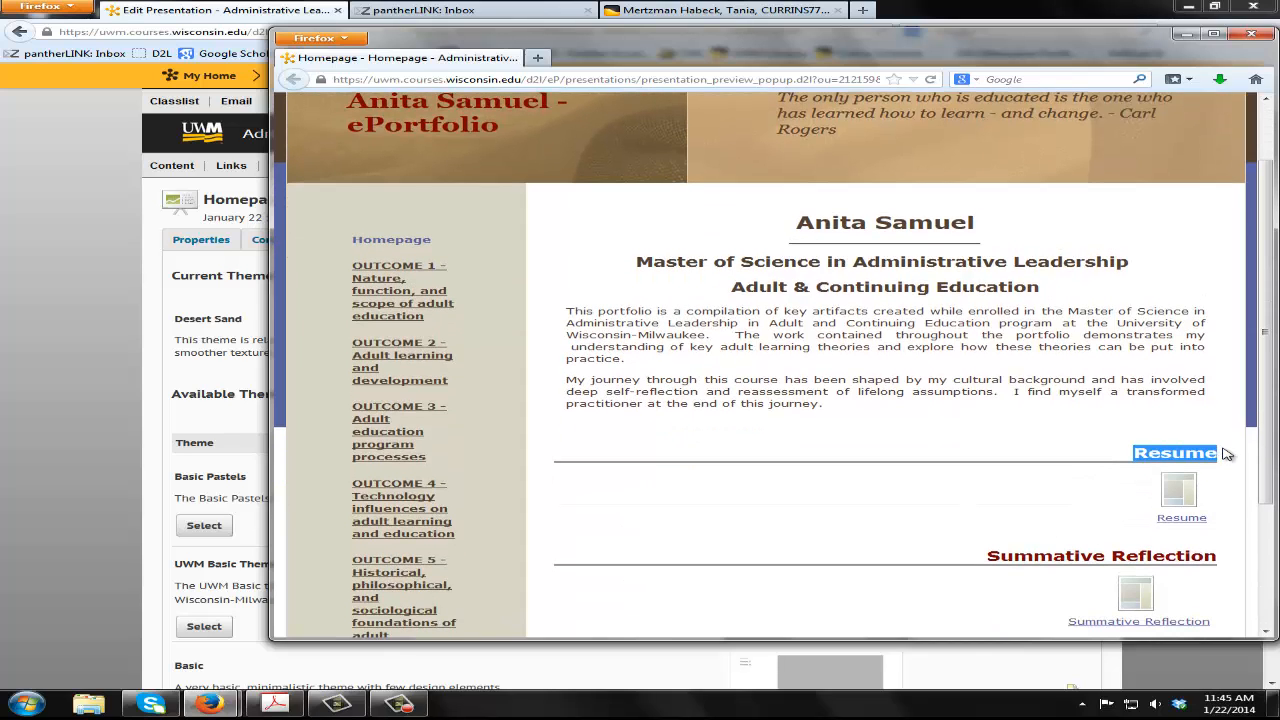
pyautogui.click(1251, 34)
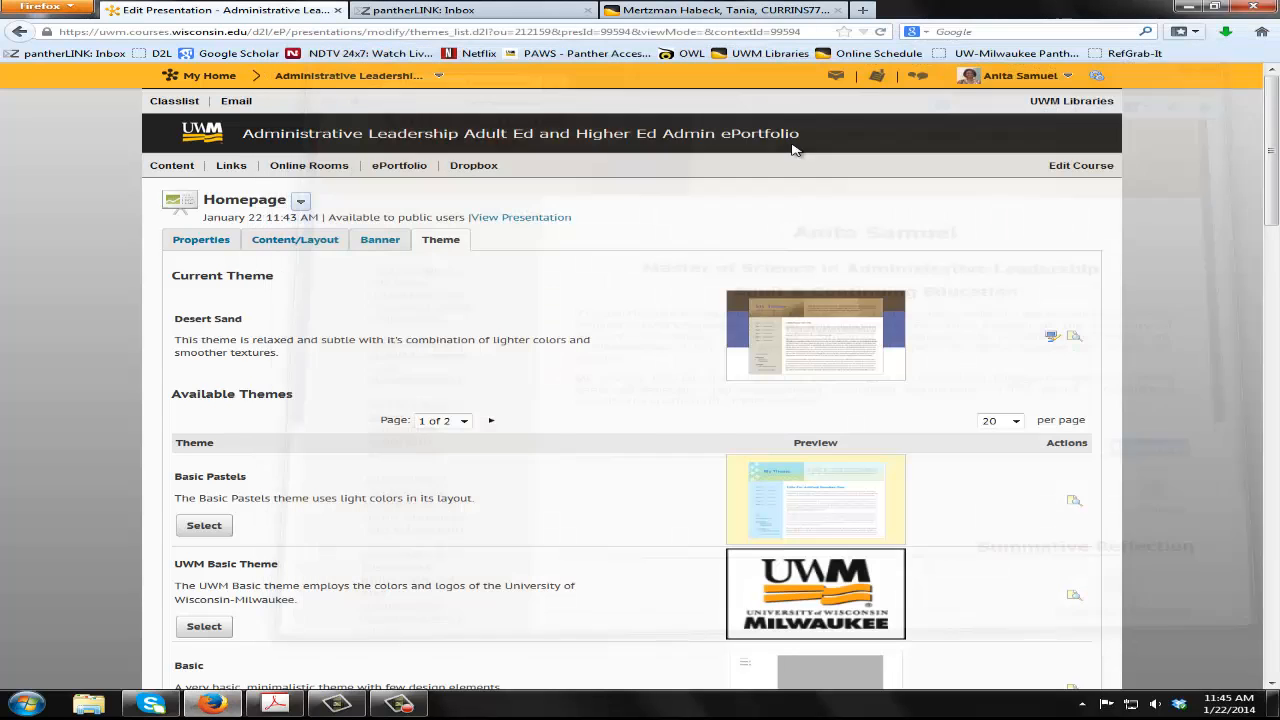
# Edit the Desert Sand theme's styles again and set the font color of the Main Area Titles to blue
pyautogui.click(1053, 339)
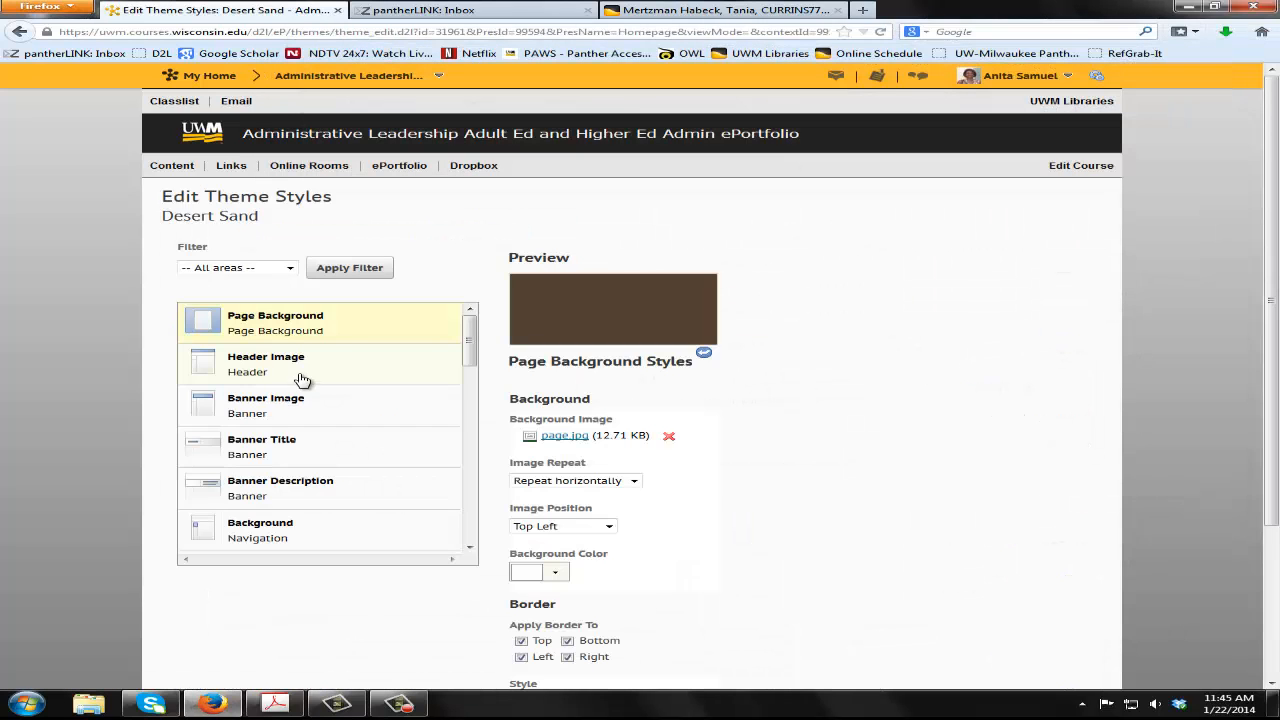
pyautogui.moveTo(466, 366); pyautogui.dragTo(474, 408)
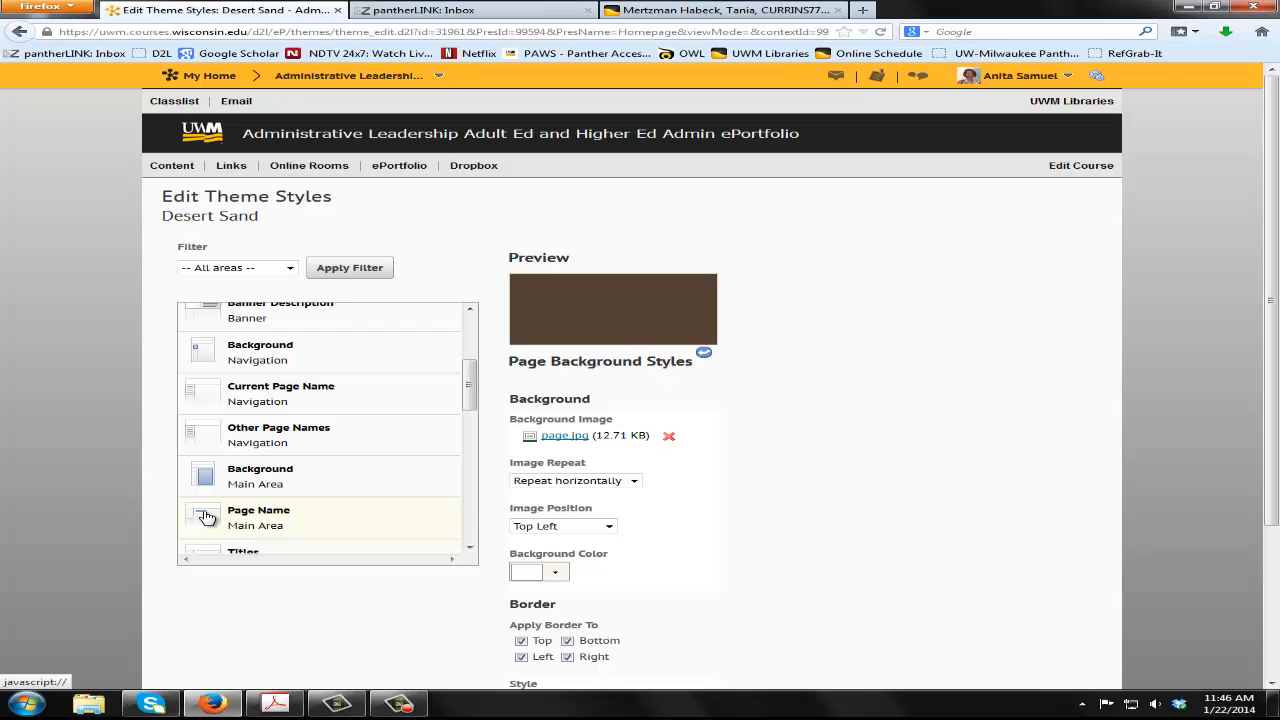
pyautogui.scroll(-1, 230, 516)
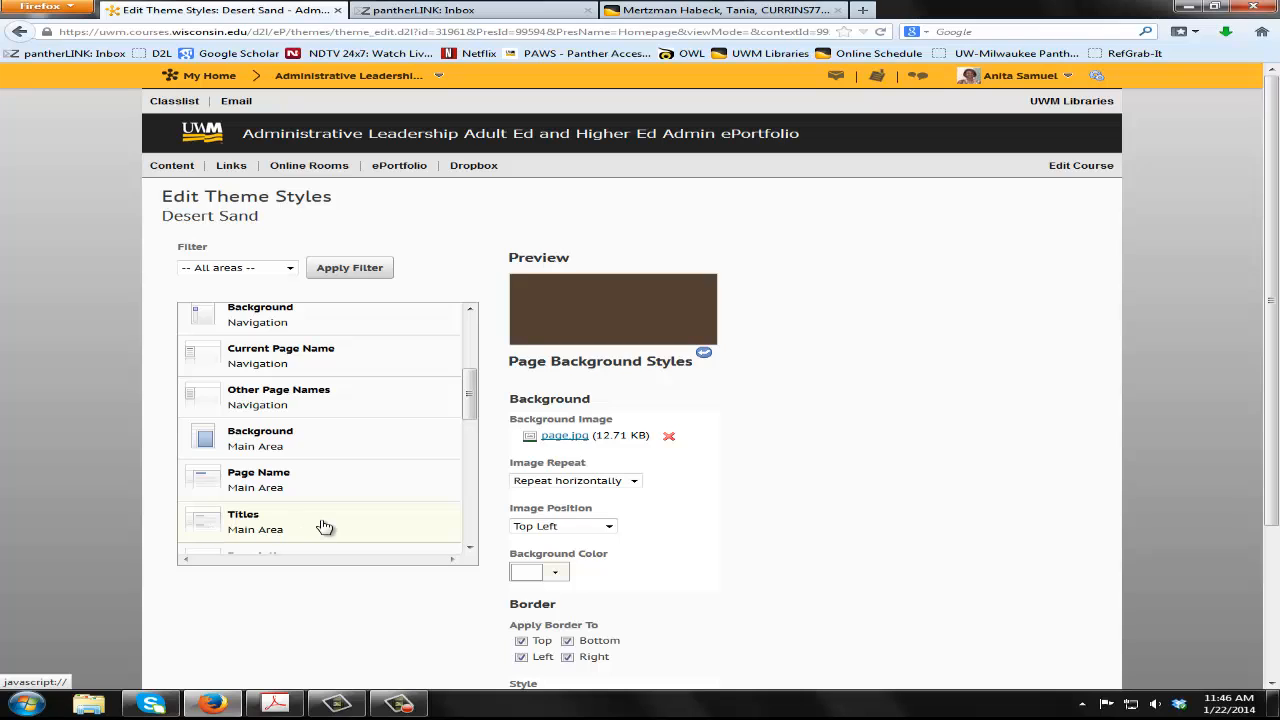
pyautogui.scroll(-1, 324, 527)
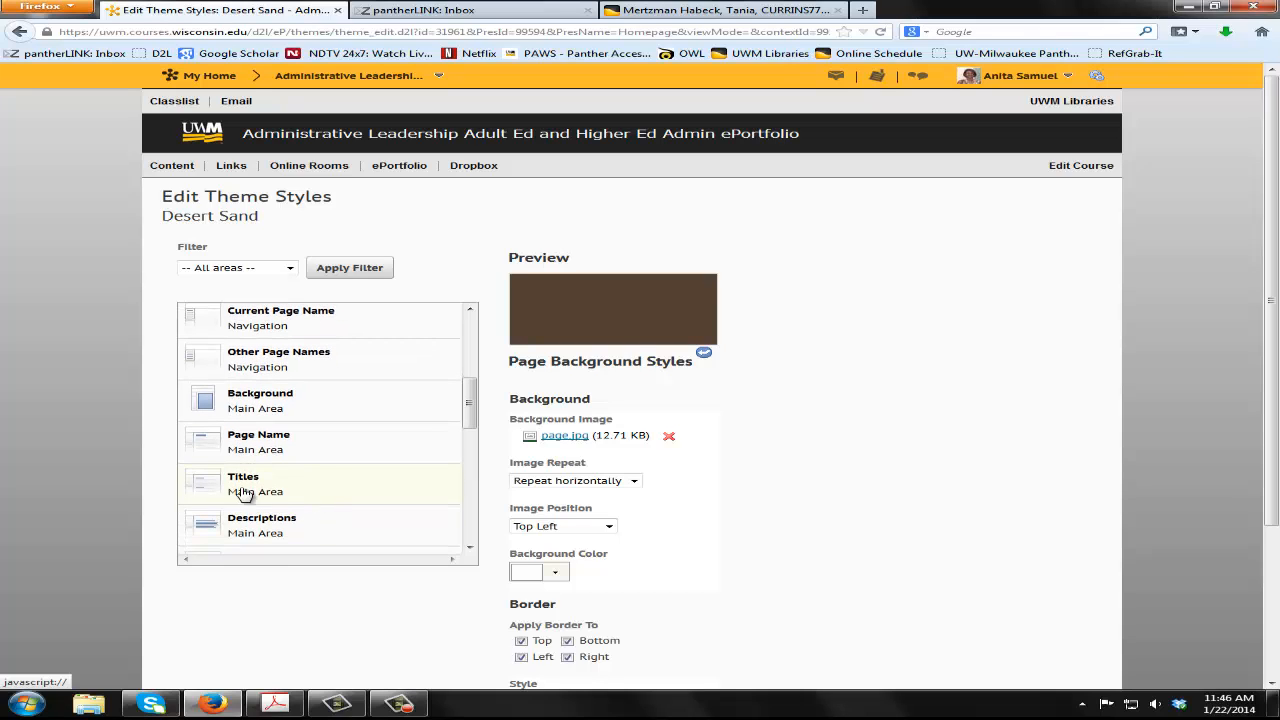
pyautogui.click(294, 495)
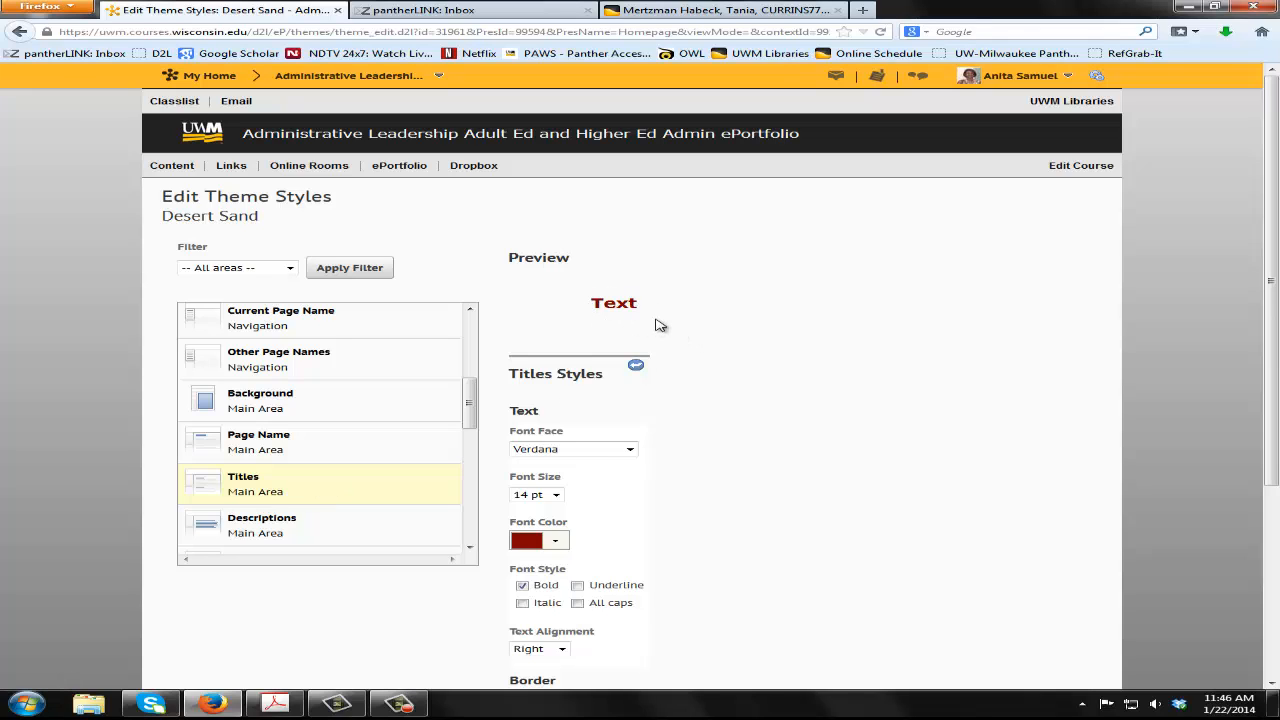
pyautogui.scroll(-2, 662, 325)
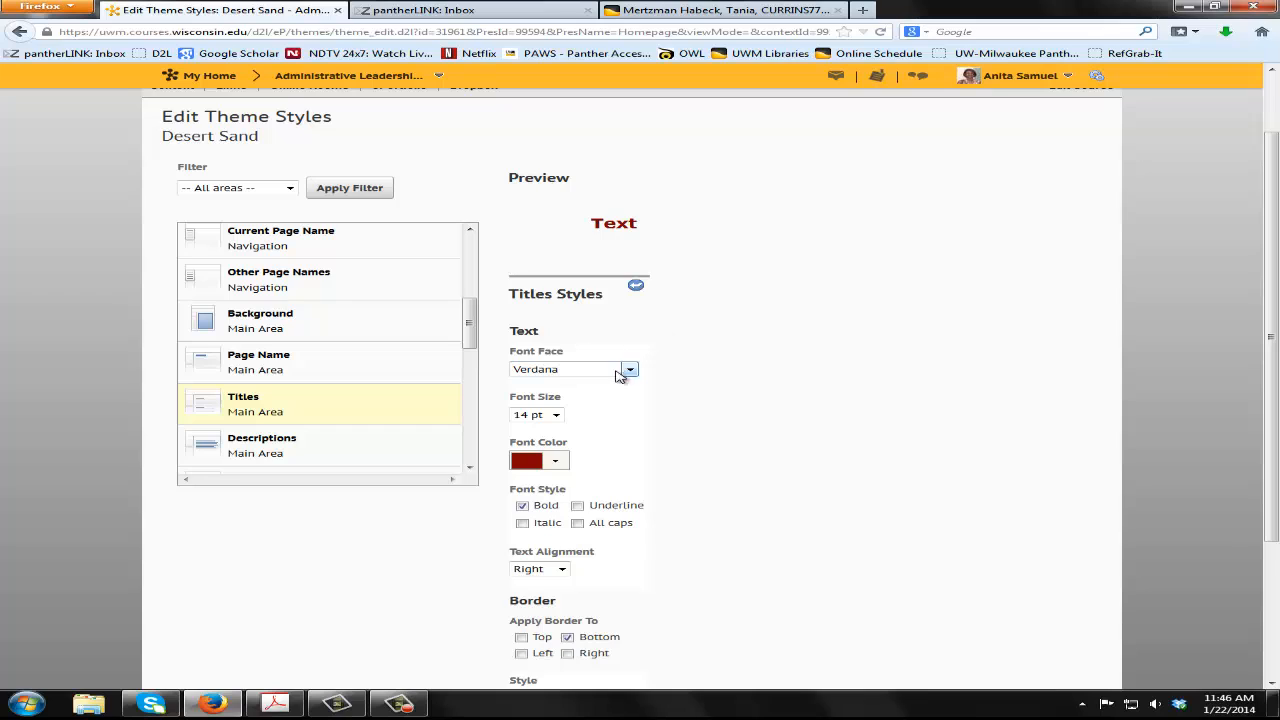
pyautogui.click(559, 464)
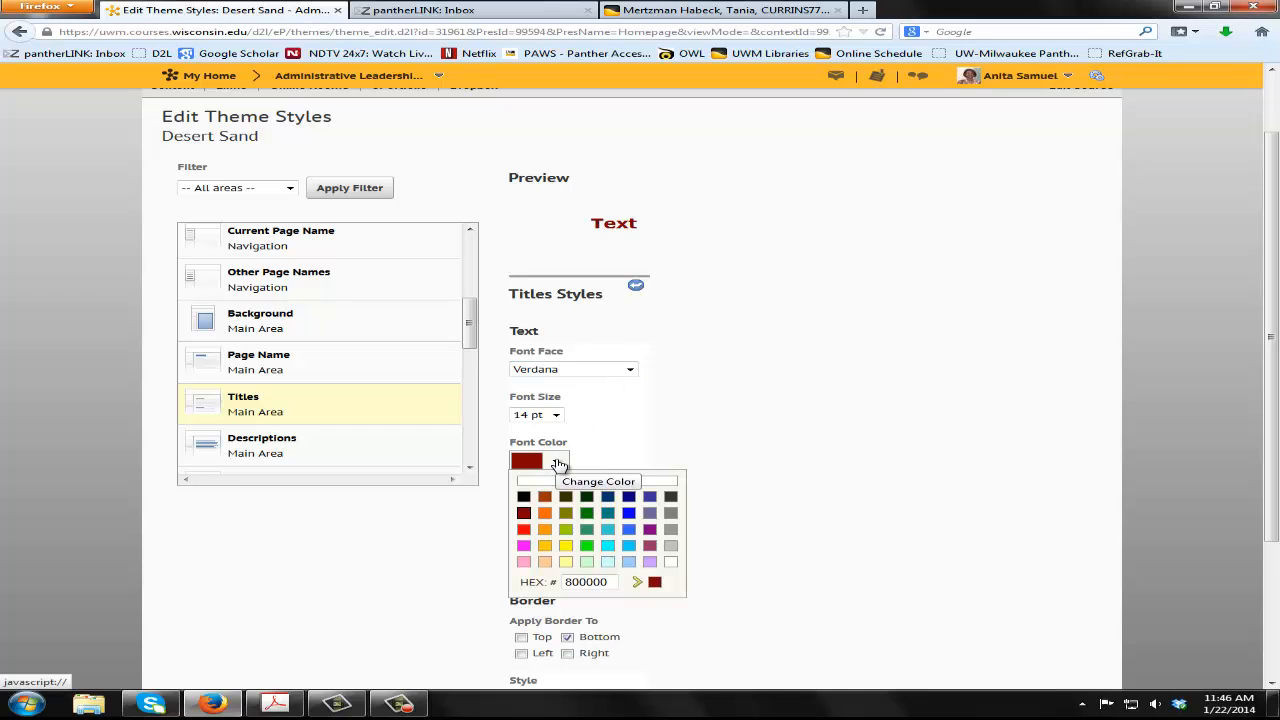
pyautogui.click(628, 529)
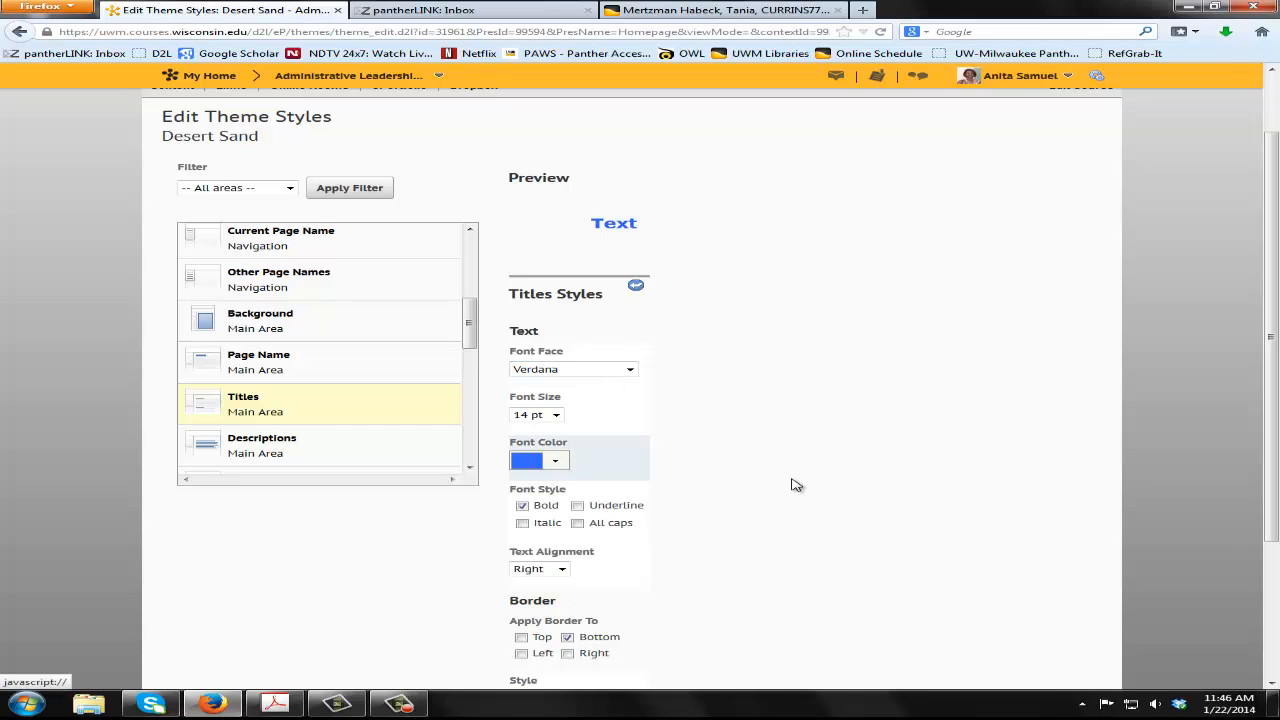
# Set the Titles font face to Courier at 20 pt and make the text italic
pyautogui.click(580, 374)
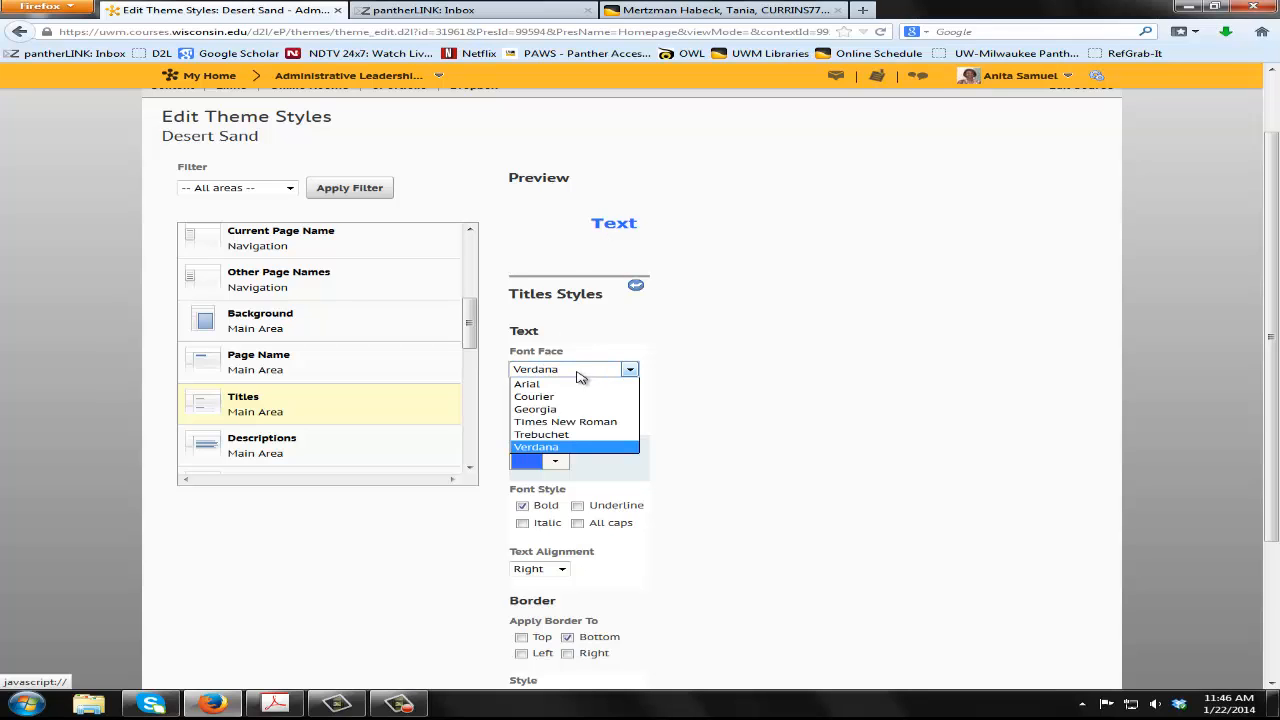
pyautogui.click(580, 397)
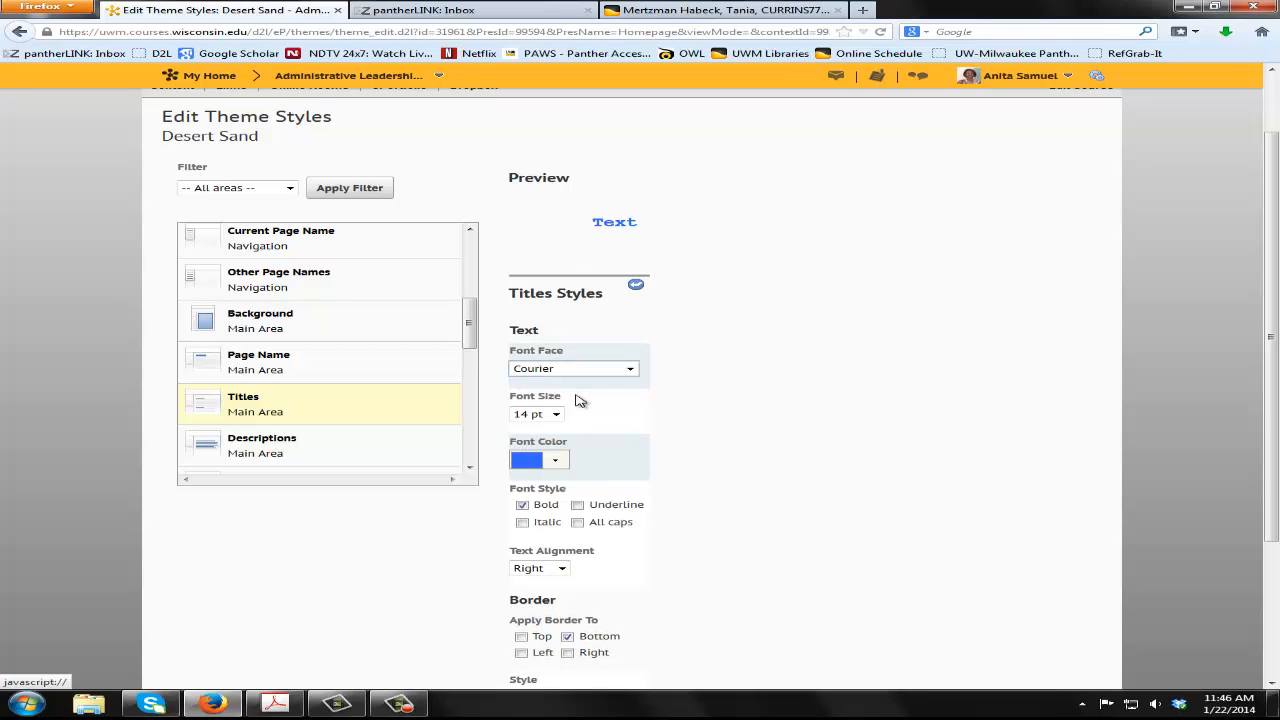
pyautogui.scroll(-2, 775, 410)
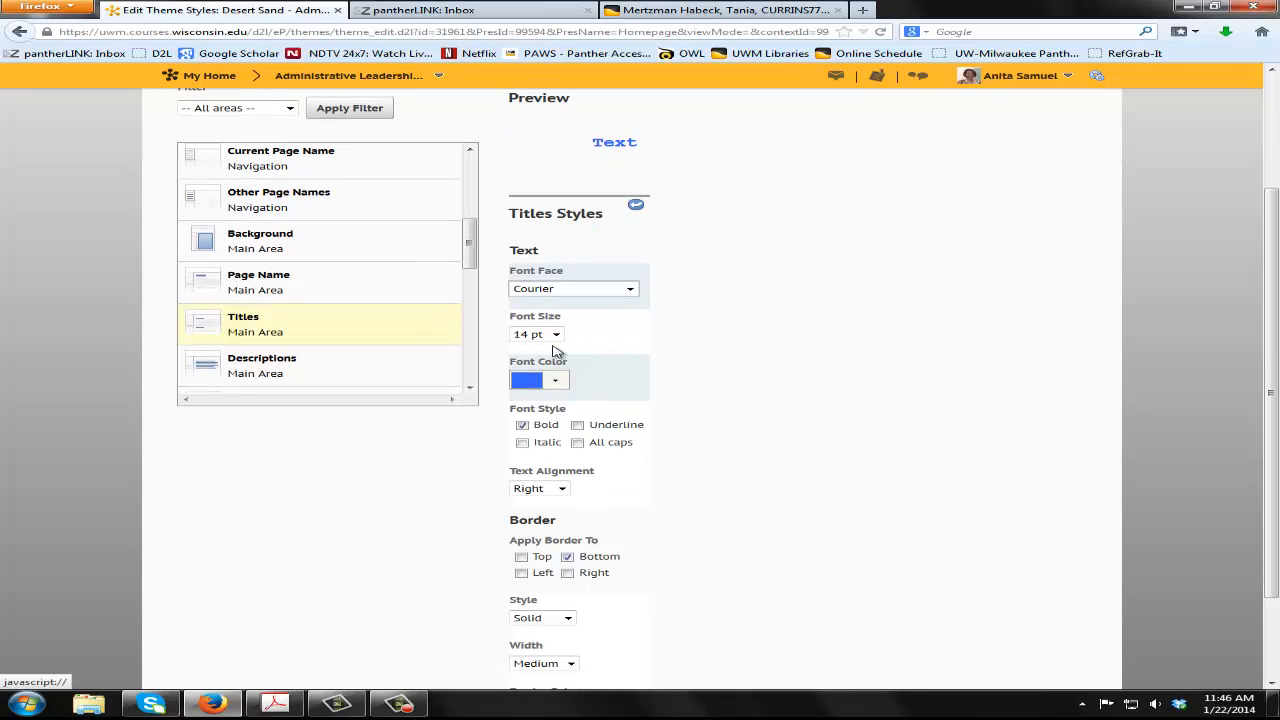
pyautogui.click(555, 336)
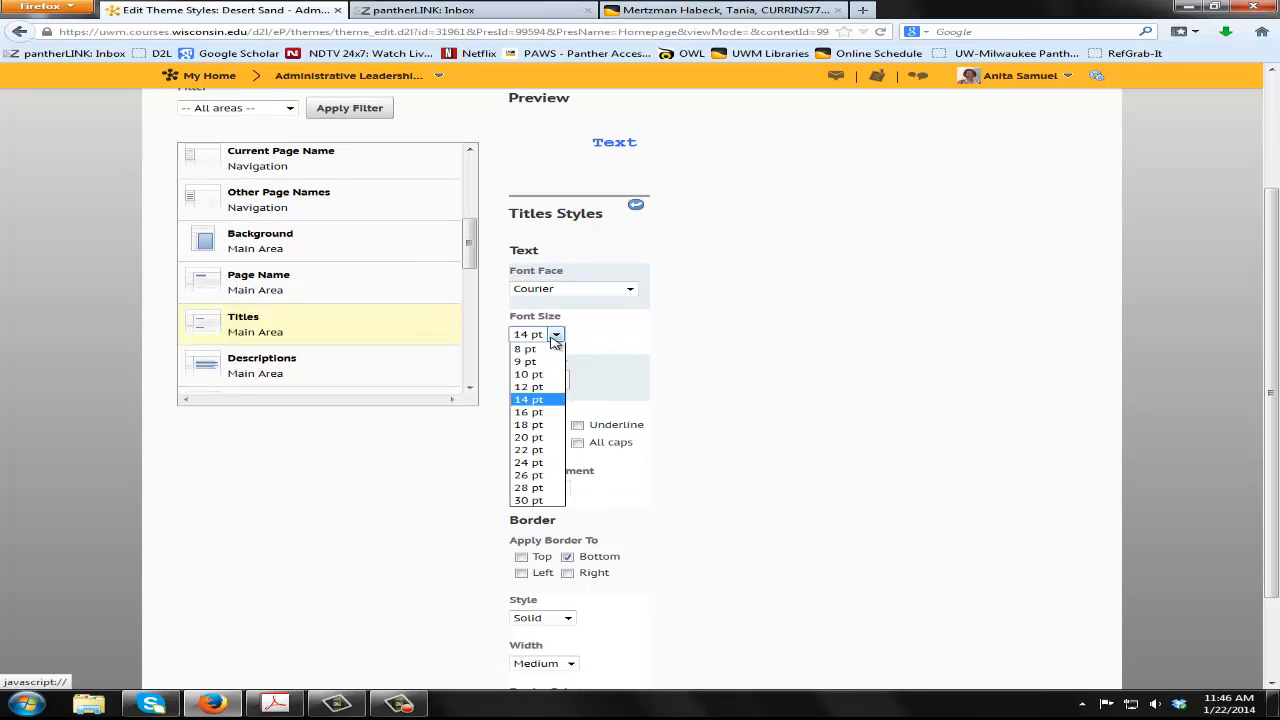
pyautogui.click(530, 437)
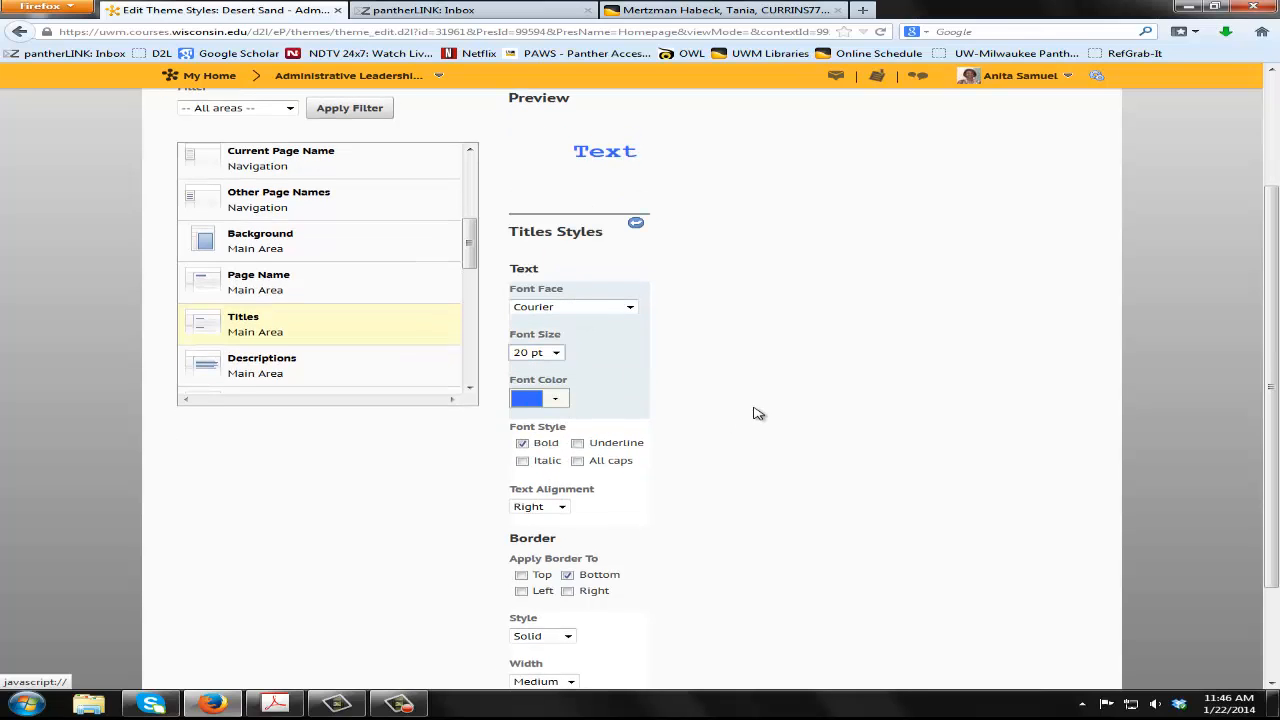
pyautogui.click(523, 462)
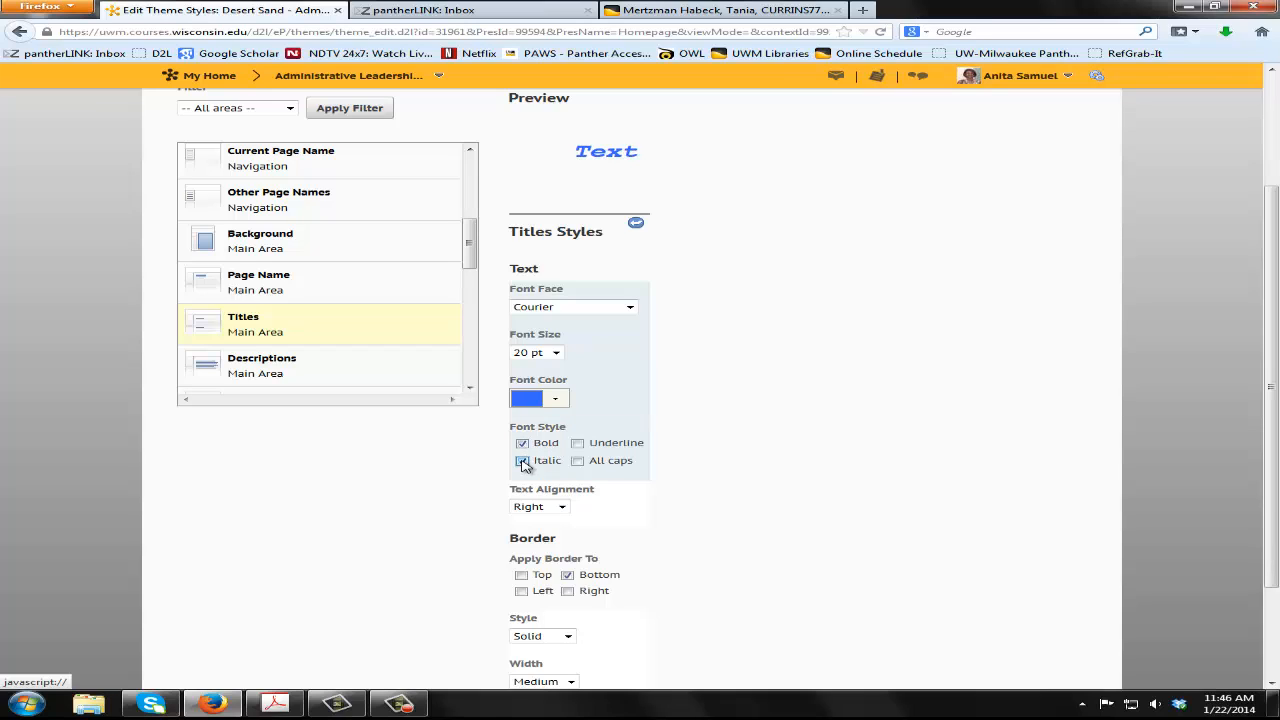
# Set the text alignment of the Main Area Titles to Center
pyautogui.scroll(-2, 727, 466)
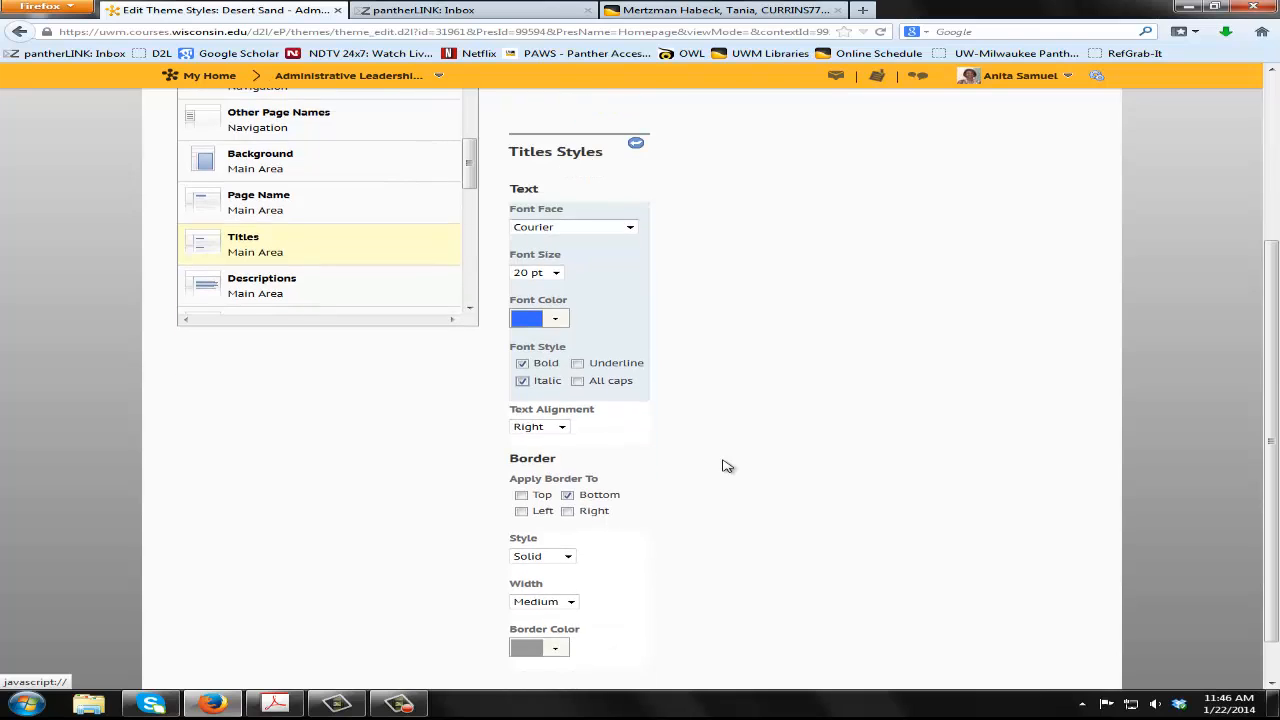
pyautogui.click(561, 427)
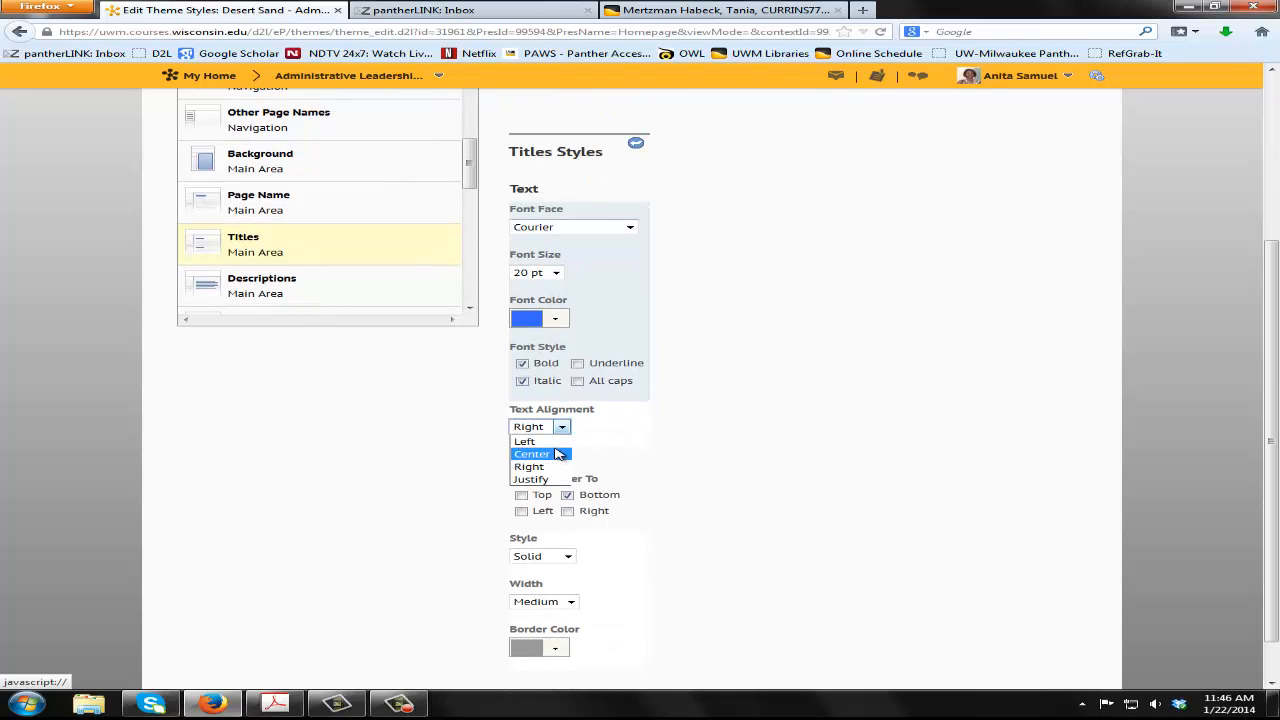
pyautogui.click(557, 455)
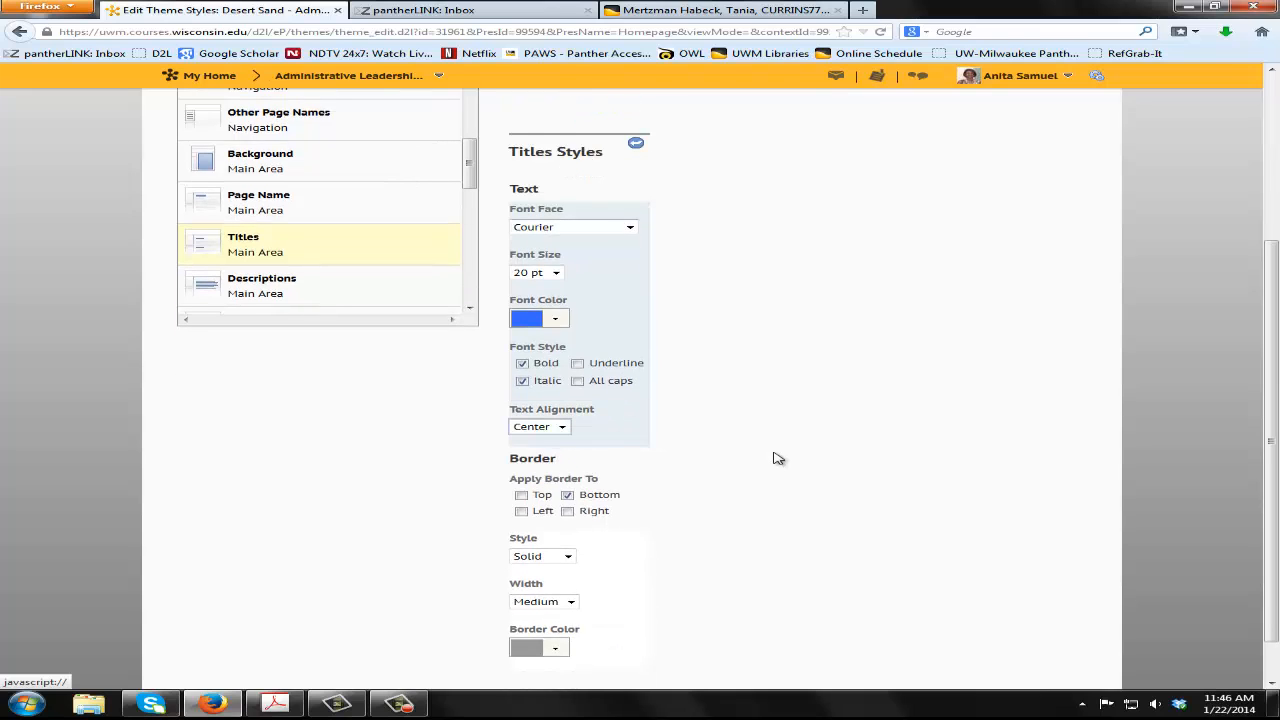
# Apply the Main Area Titles border to the top edge only, instead of the bottom, and set its style to Ridge
pyautogui.scroll(-1, 778, 458)
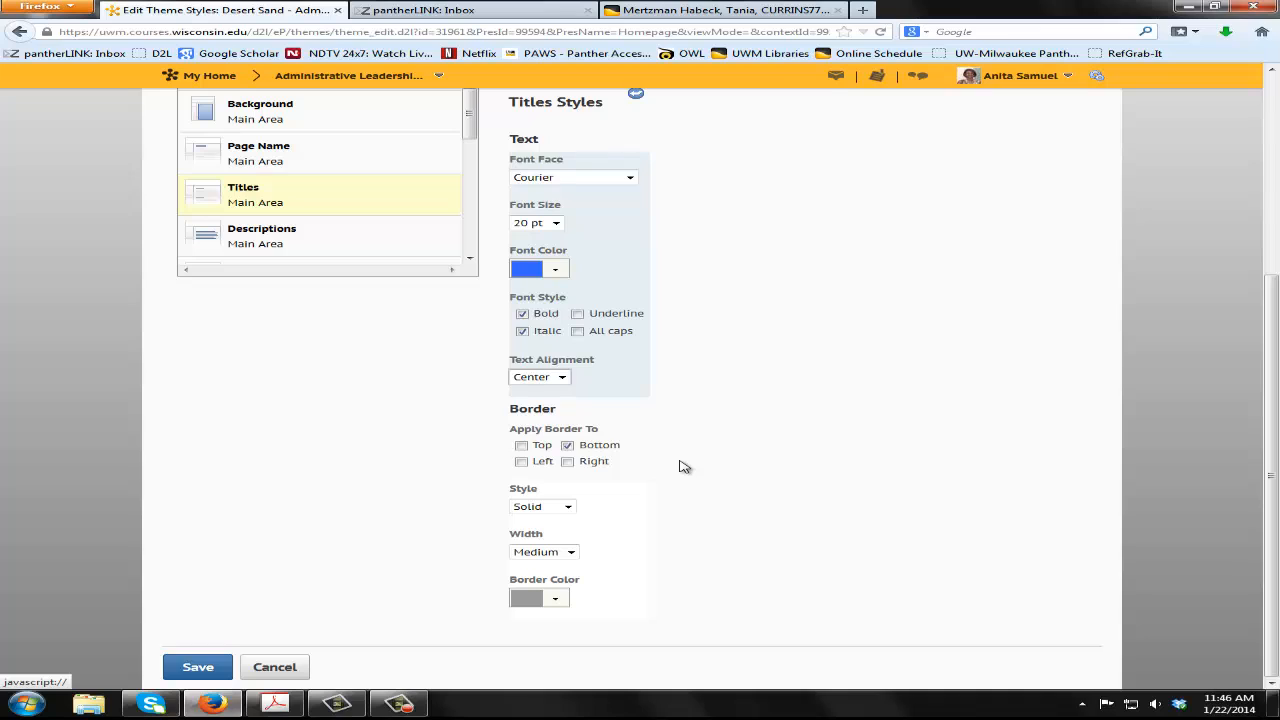
pyautogui.click(567, 446)
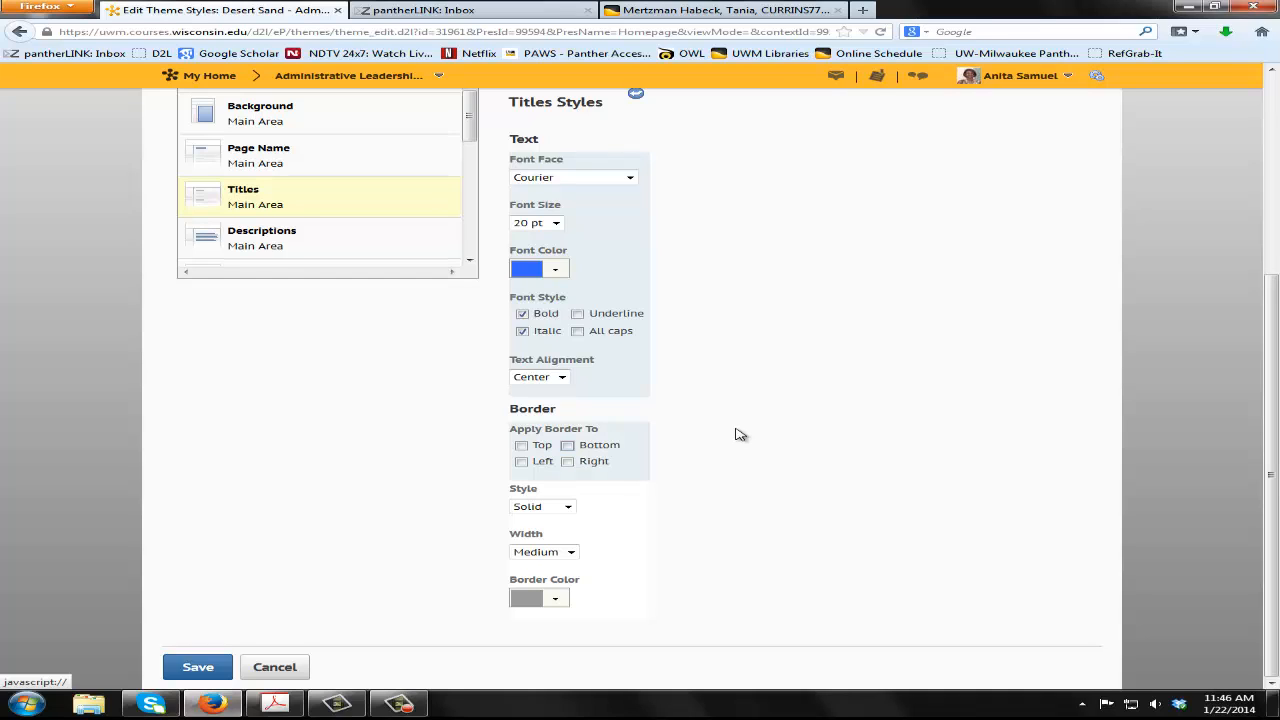
pyautogui.click(521, 445)
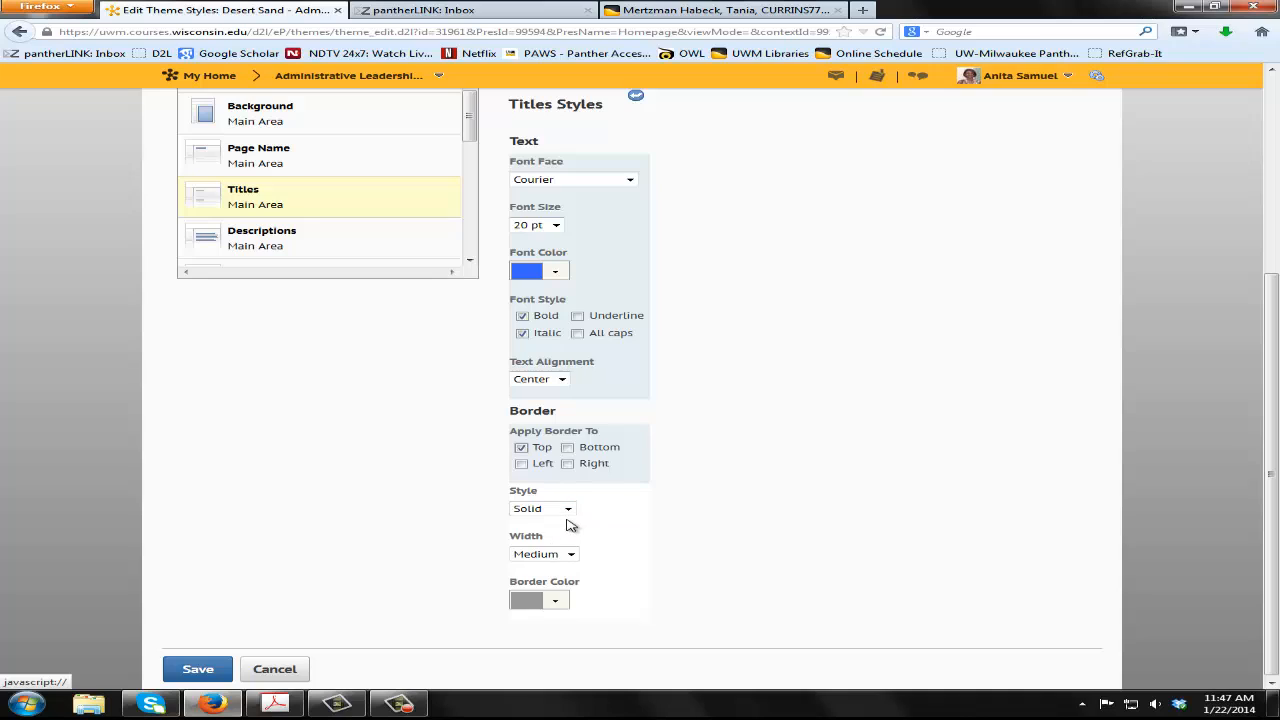
pyautogui.click(567, 509)
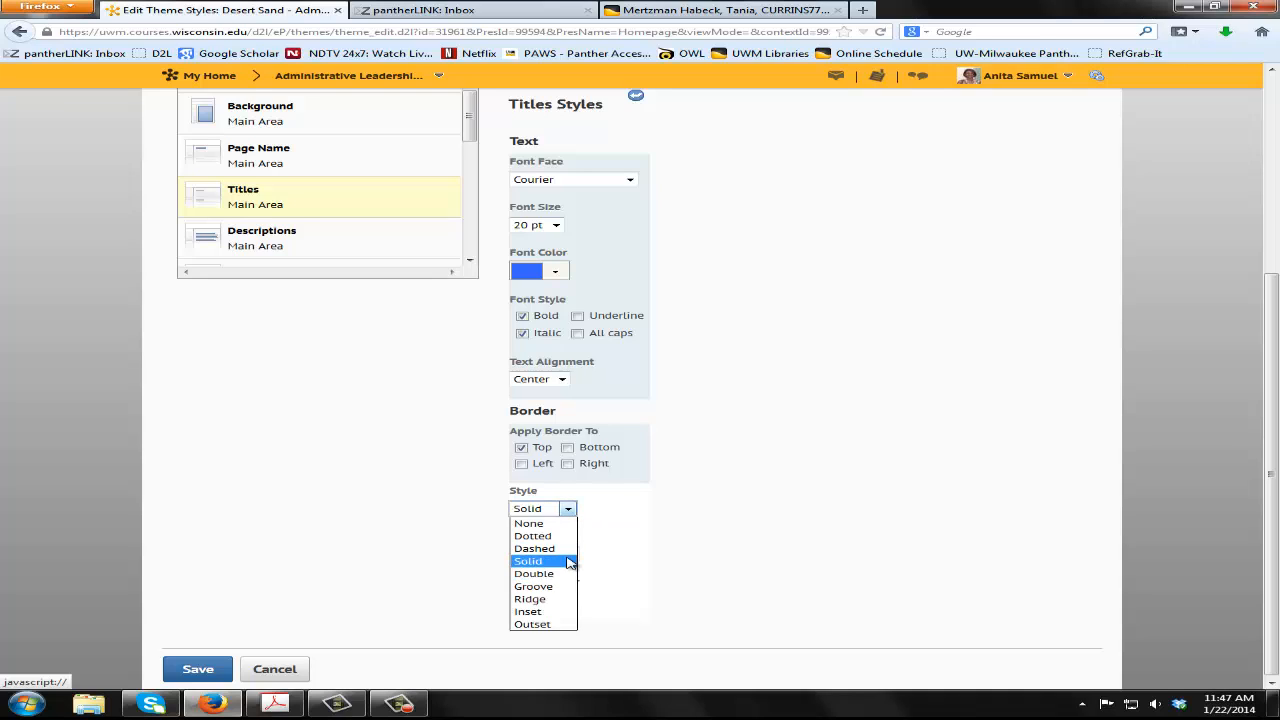
pyautogui.click(565, 599)
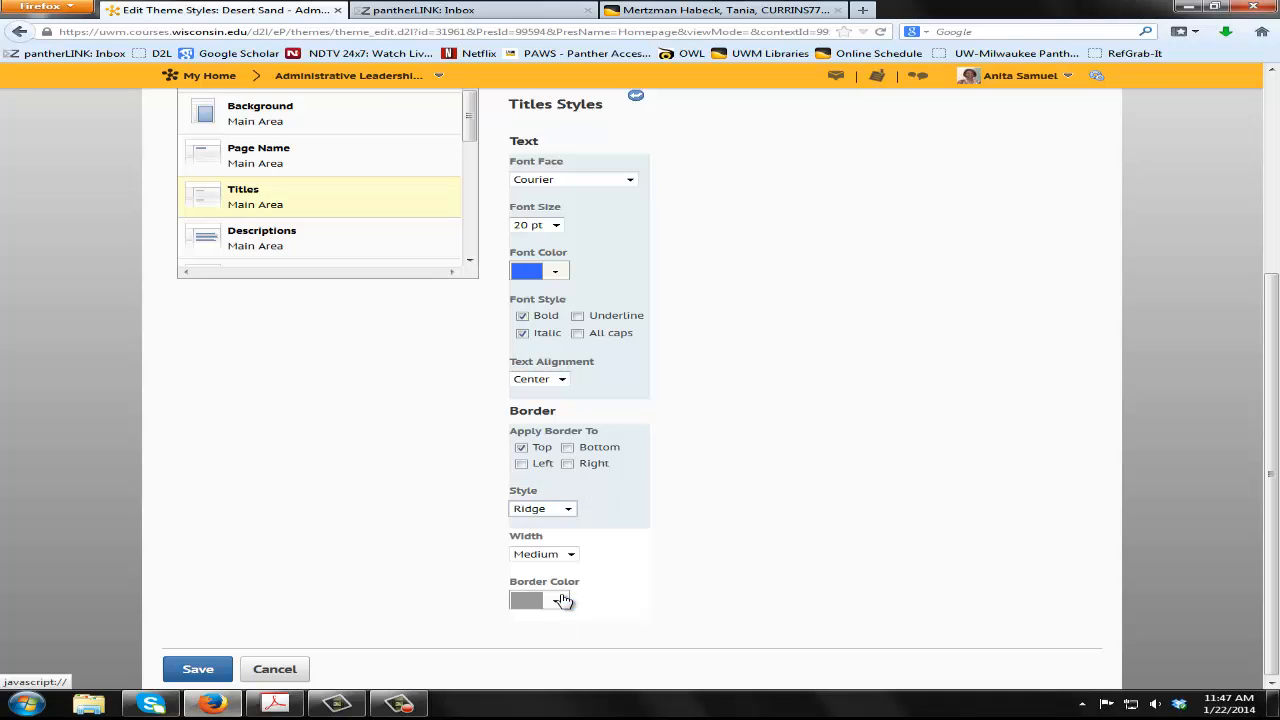
# Set the Titles border width to Thick and its color to plum
pyautogui.click(574, 556)
pyautogui.click(566, 595)
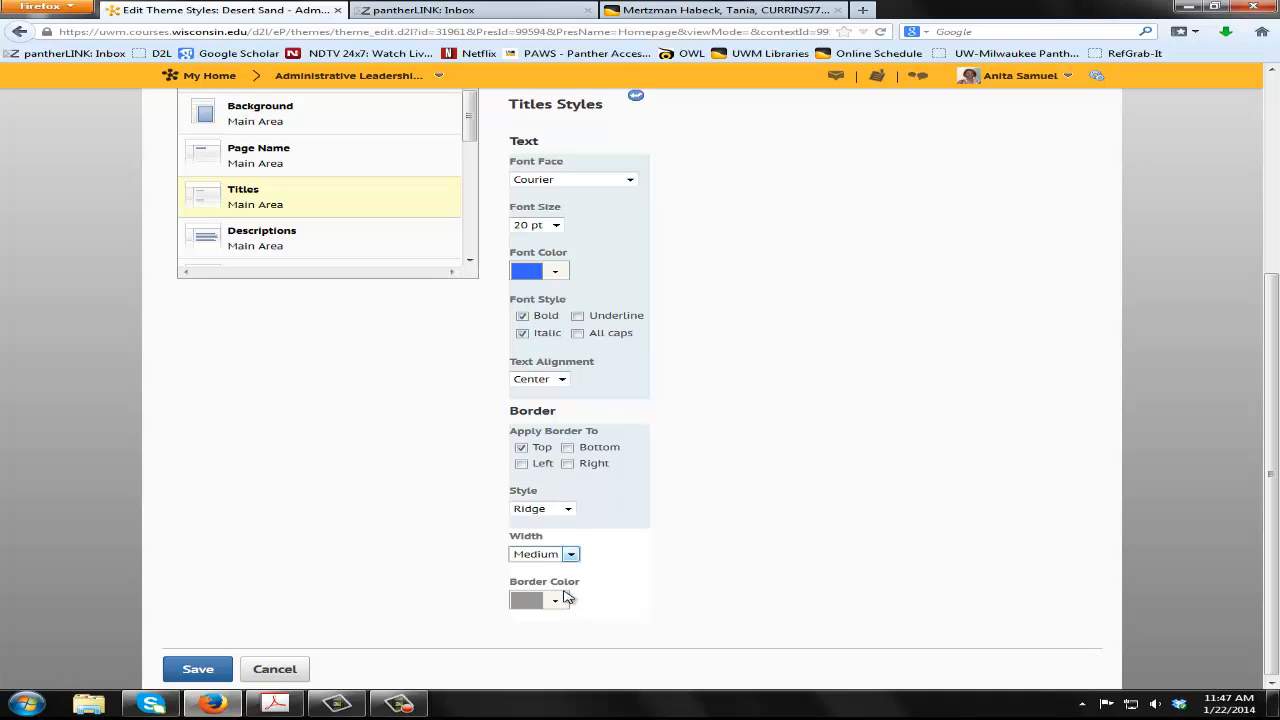
pyautogui.click(553, 603)
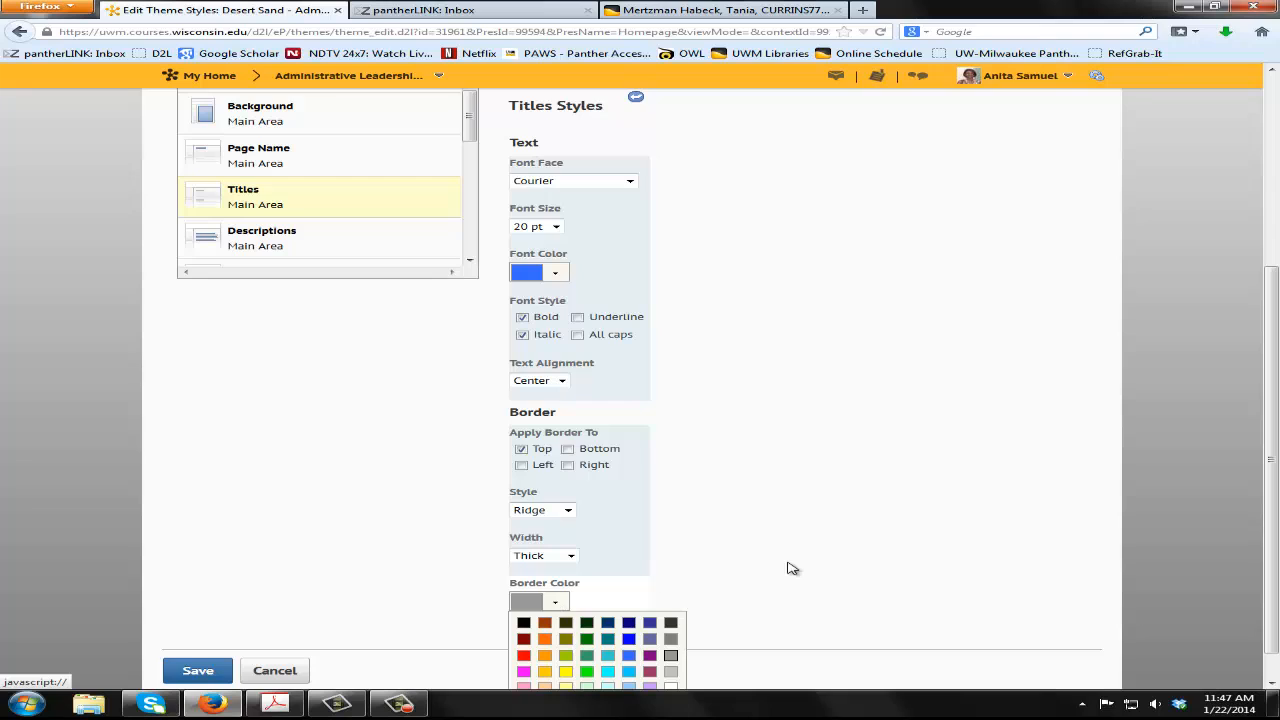
pyautogui.scroll(-1, 788, 568)
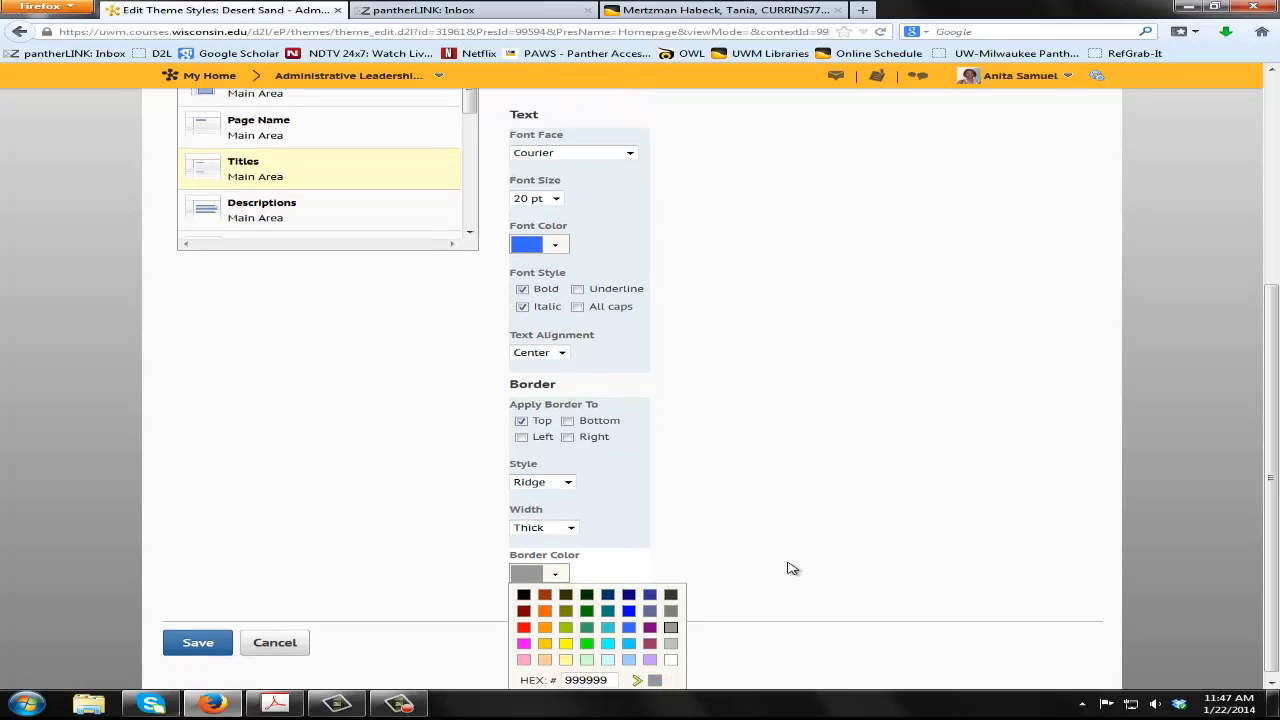
pyautogui.click(650, 636)
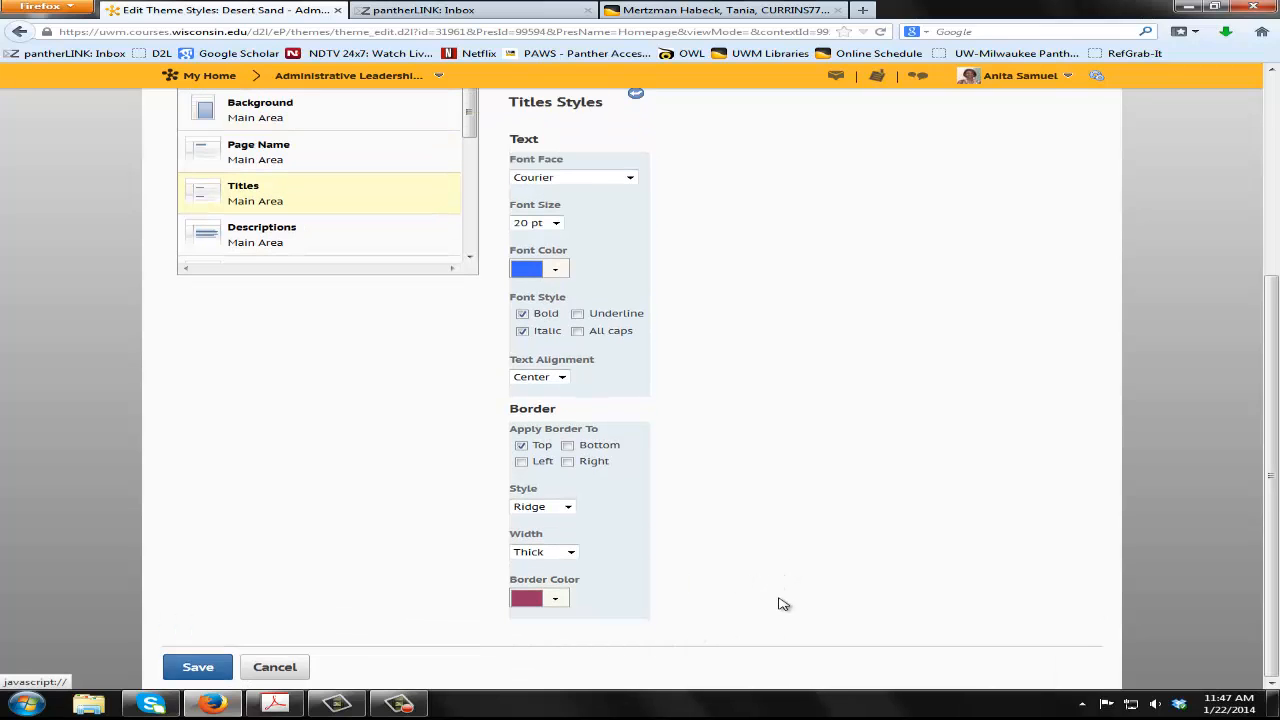
# Save the theme styles and view the Homepage presentation to check the section titles and their borders, closing the preview when done
pyautogui.click(196, 668)
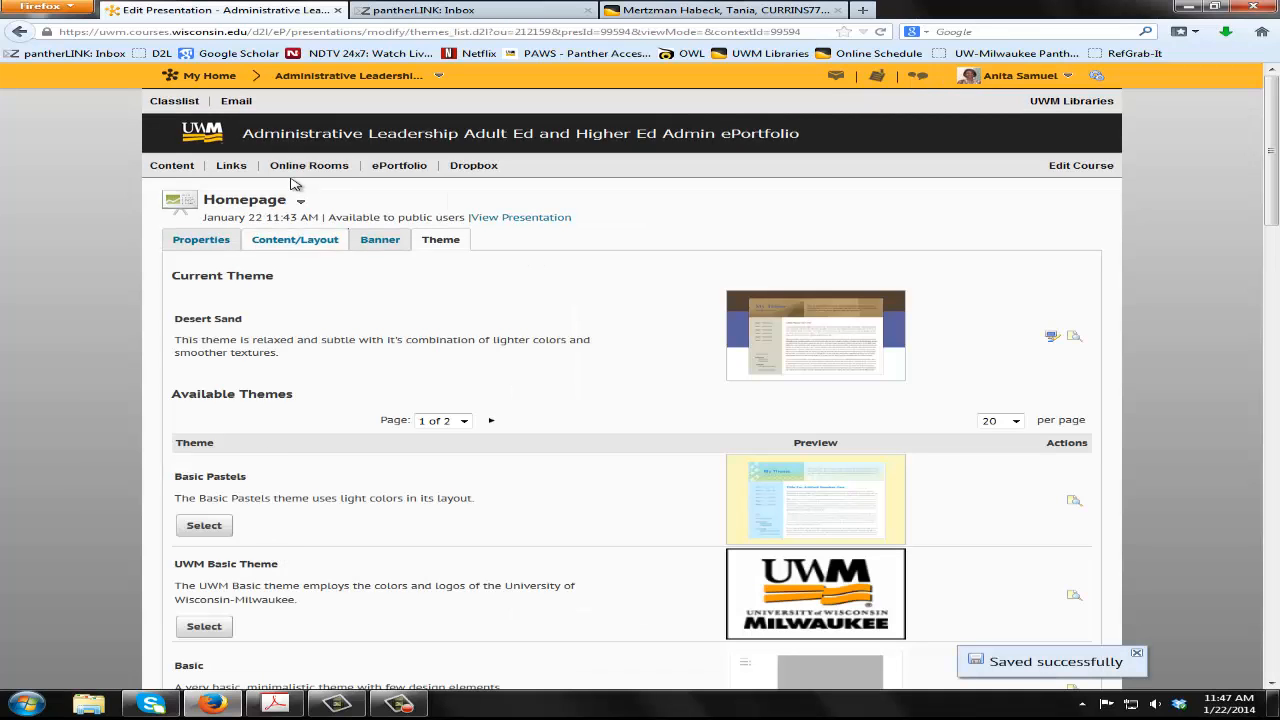
pyautogui.click(299, 201)
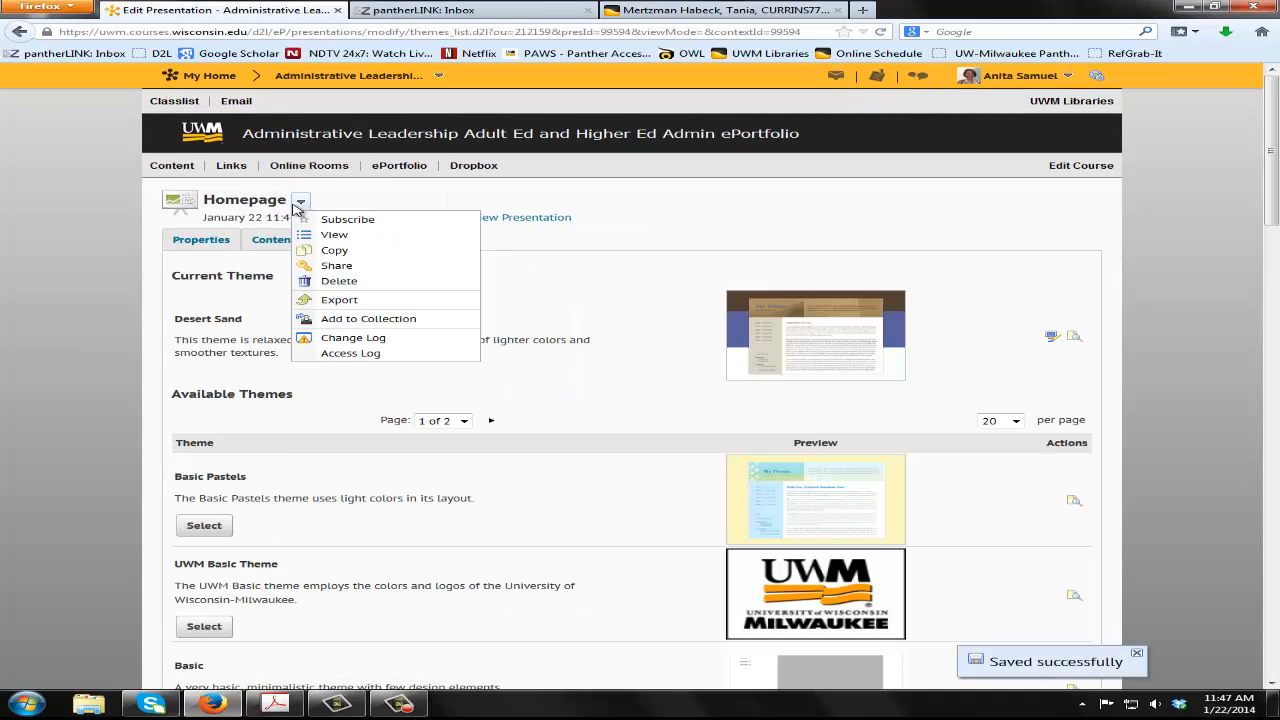
pyautogui.click(334, 236)
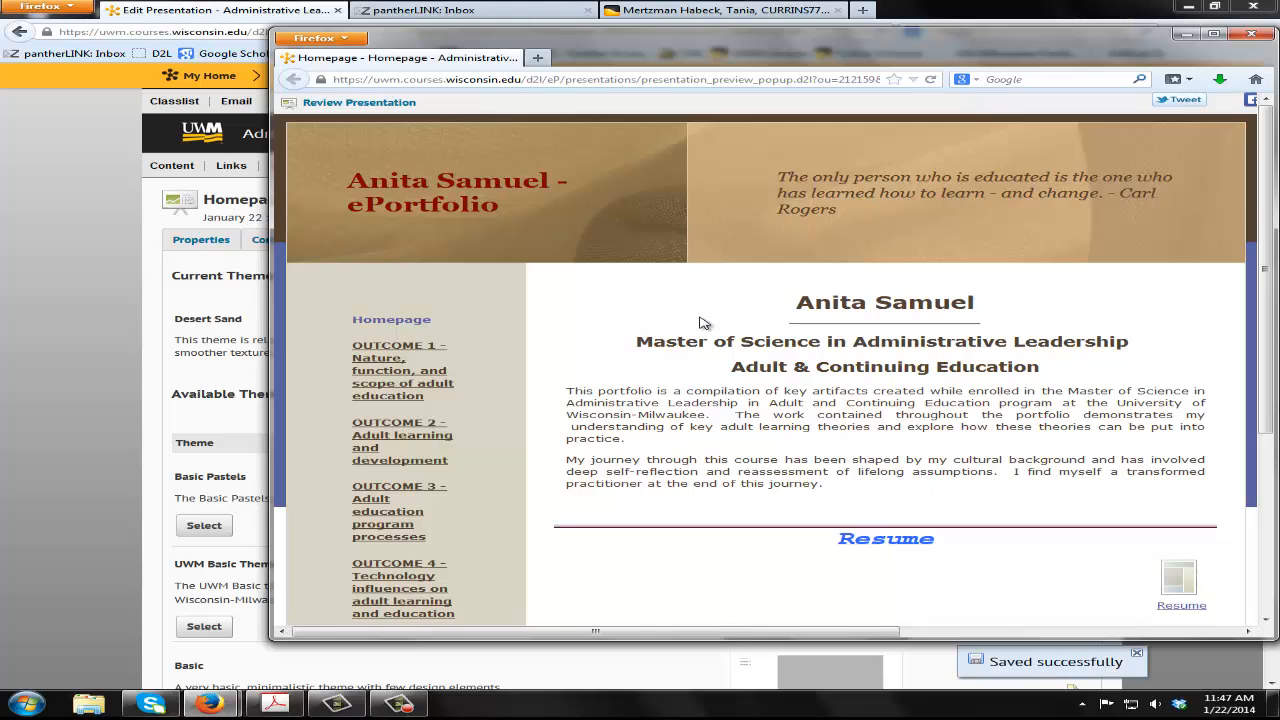
pyautogui.scroll(-3, 722, 437)
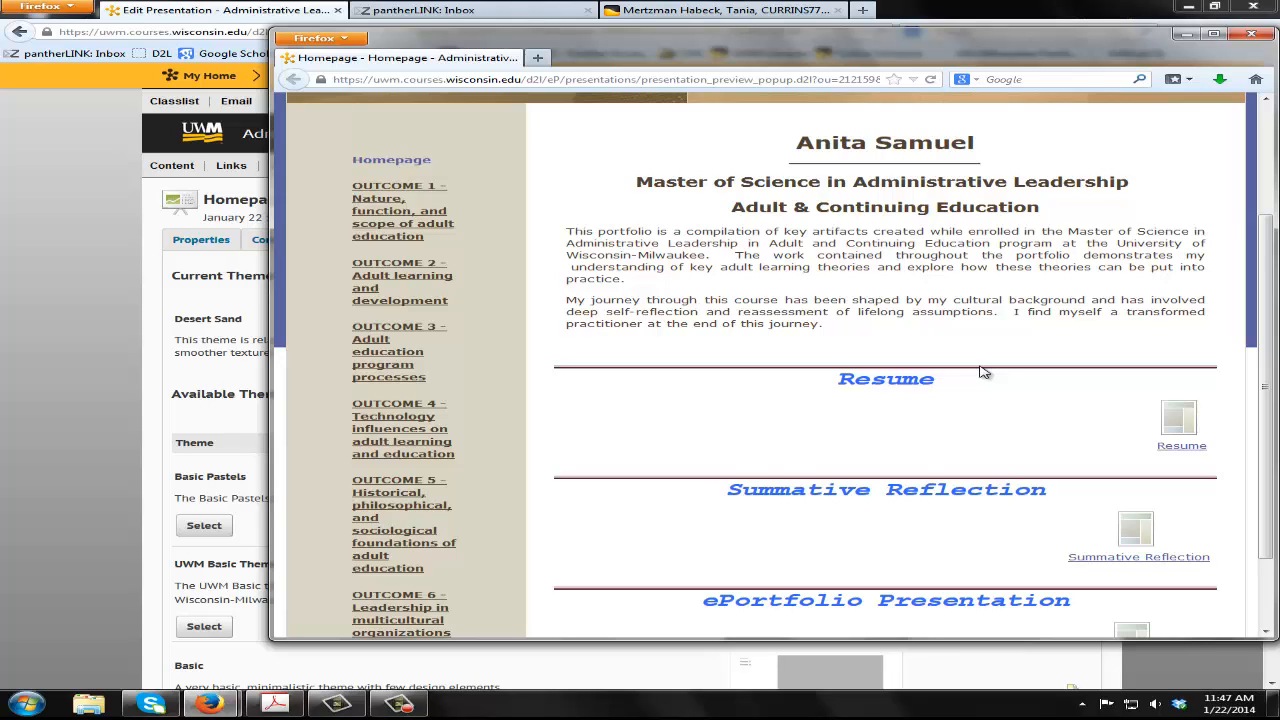
pyautogui.click(1250, 34)
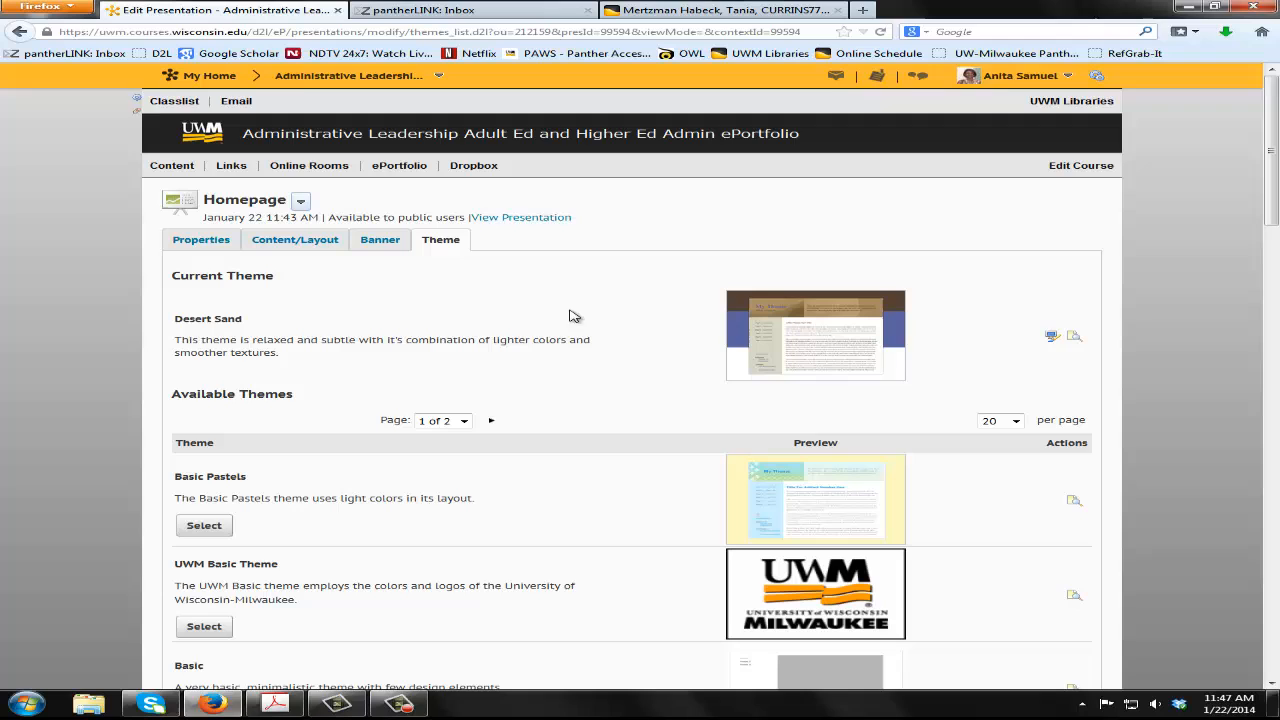
# Reopen the Desert Sand theme's styles and set the font color of the Main Area Descriptions to bright blue
pyautogui.click(1054, 338)
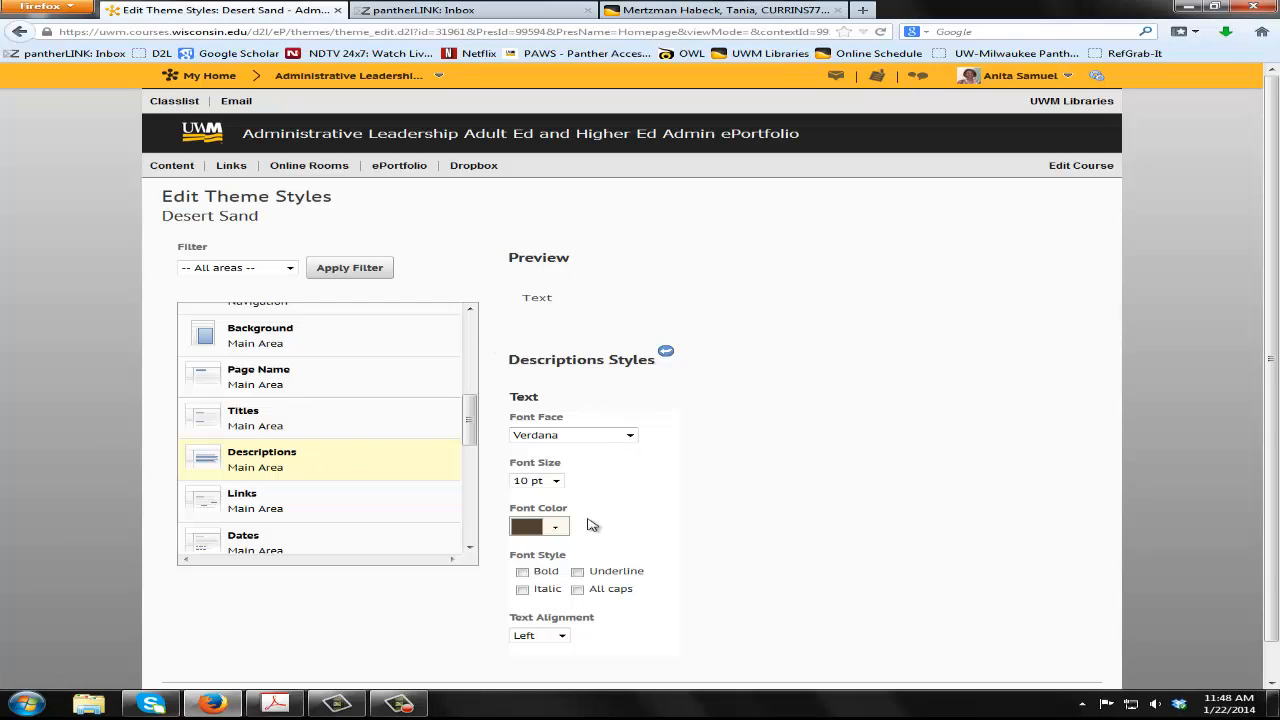
pyautogui.click(556, 528)
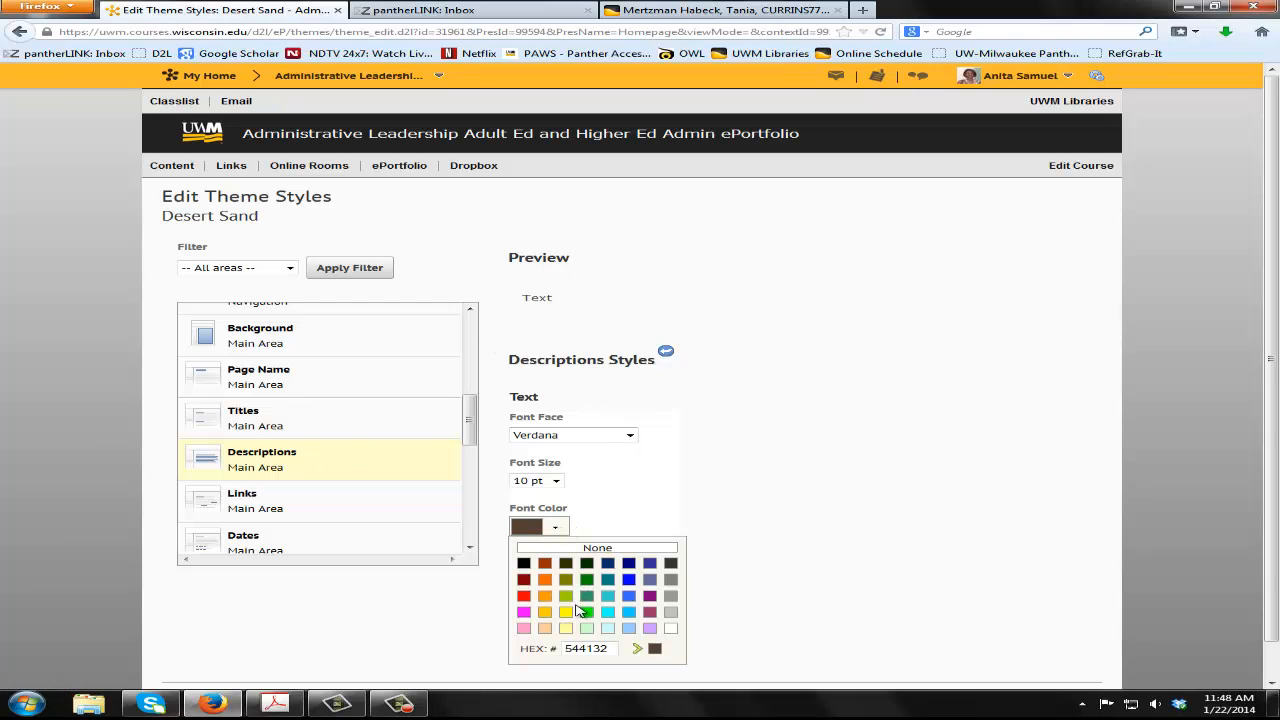
pyautogui.click(629, 583)
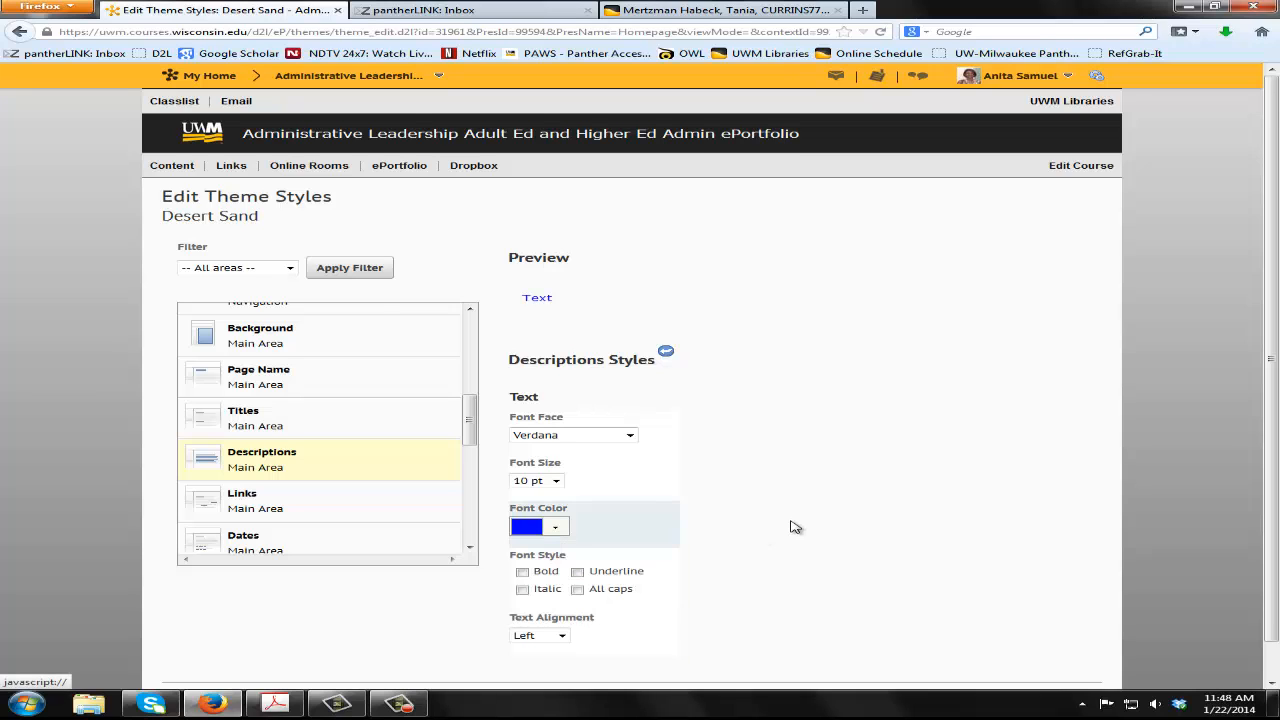
# Set the text alignment of the Main Area Descriptions to Center and make the text bold
pyautogui.scroll(-1, 791, 526)
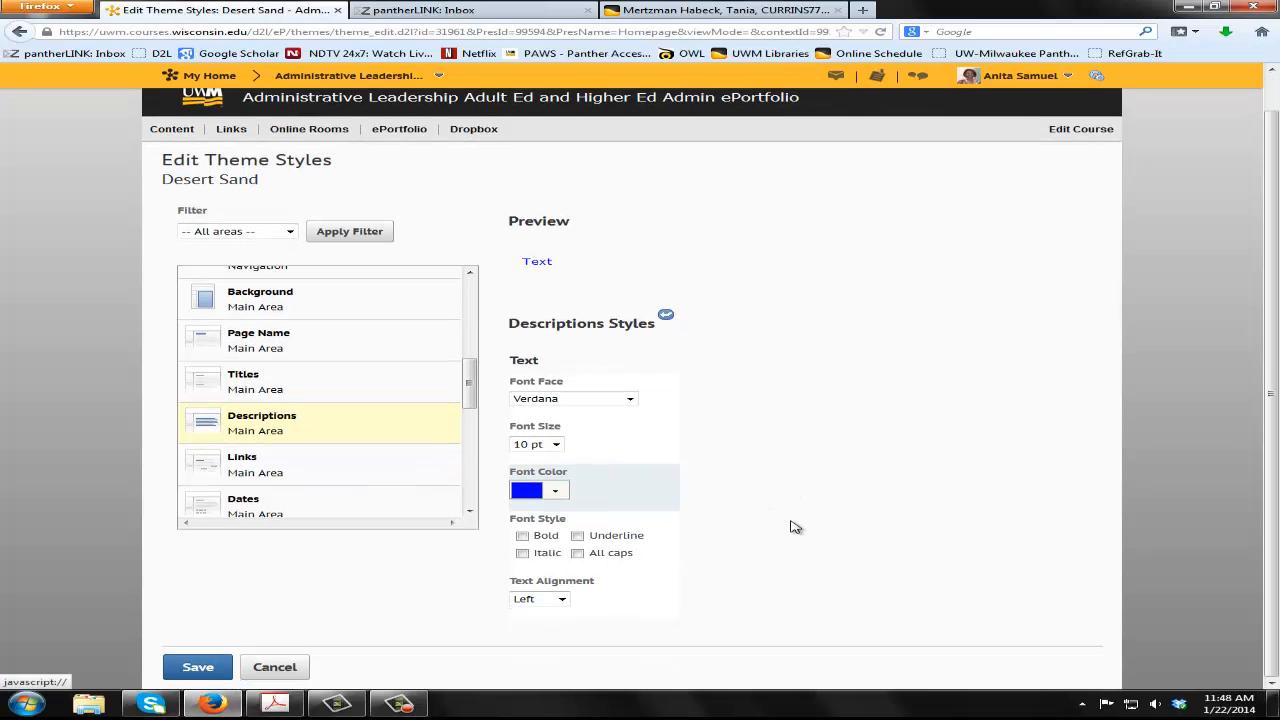
pyautogui.click(541, 598)
pyautogui.click(556, 626)
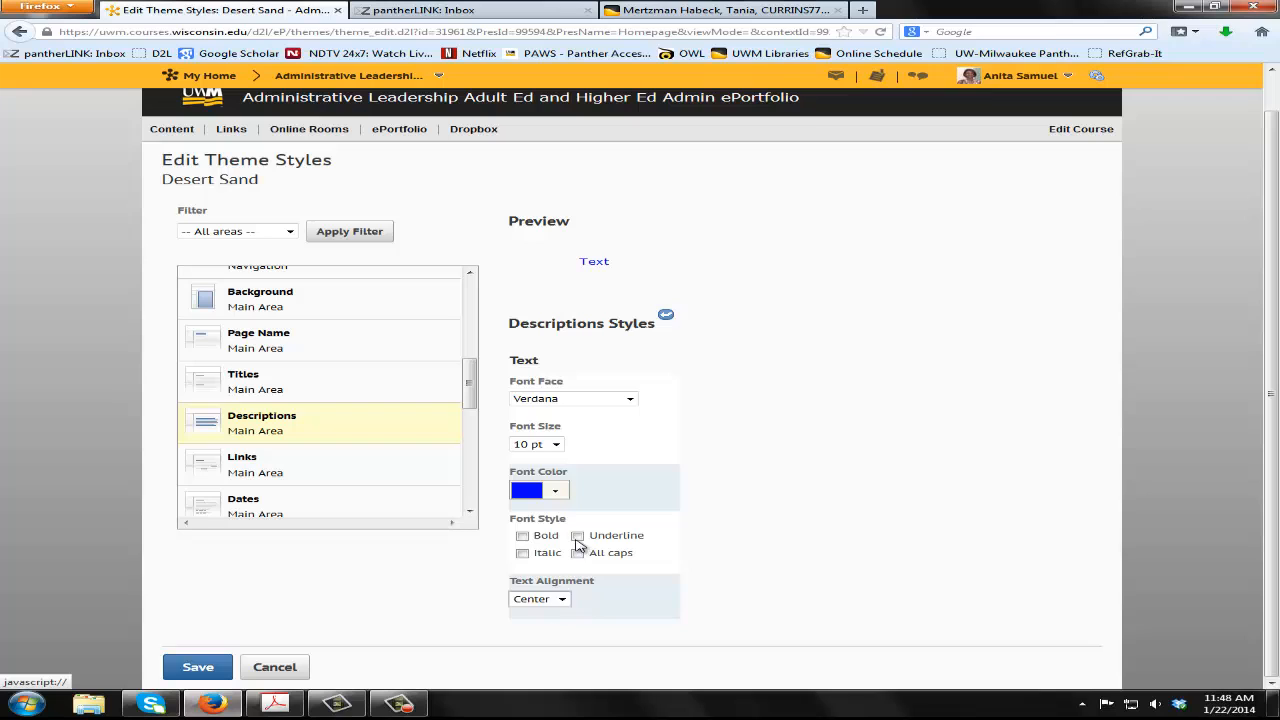
pyautogui.click(522, 536)
# Save the theme styles and view the Homepage presentation to check the description text, closing the preview when done
pyautogui.click(178, 668)
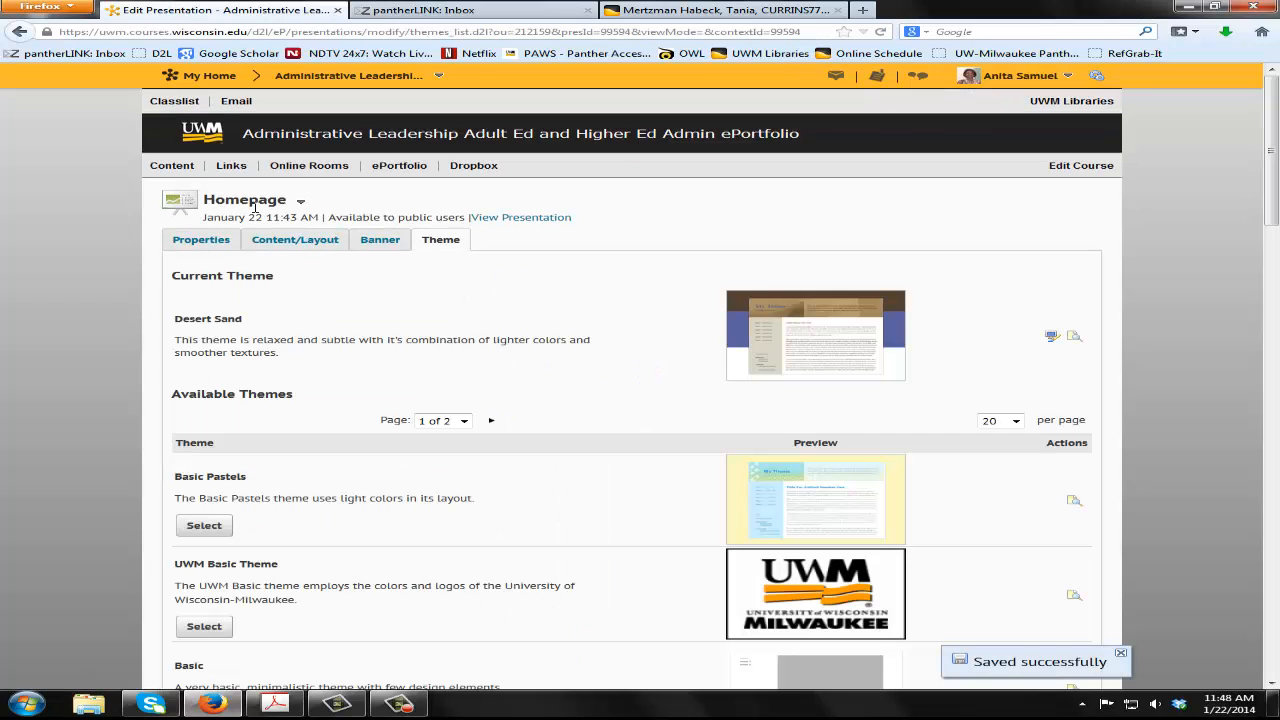
pyautogui.click(300, 201)
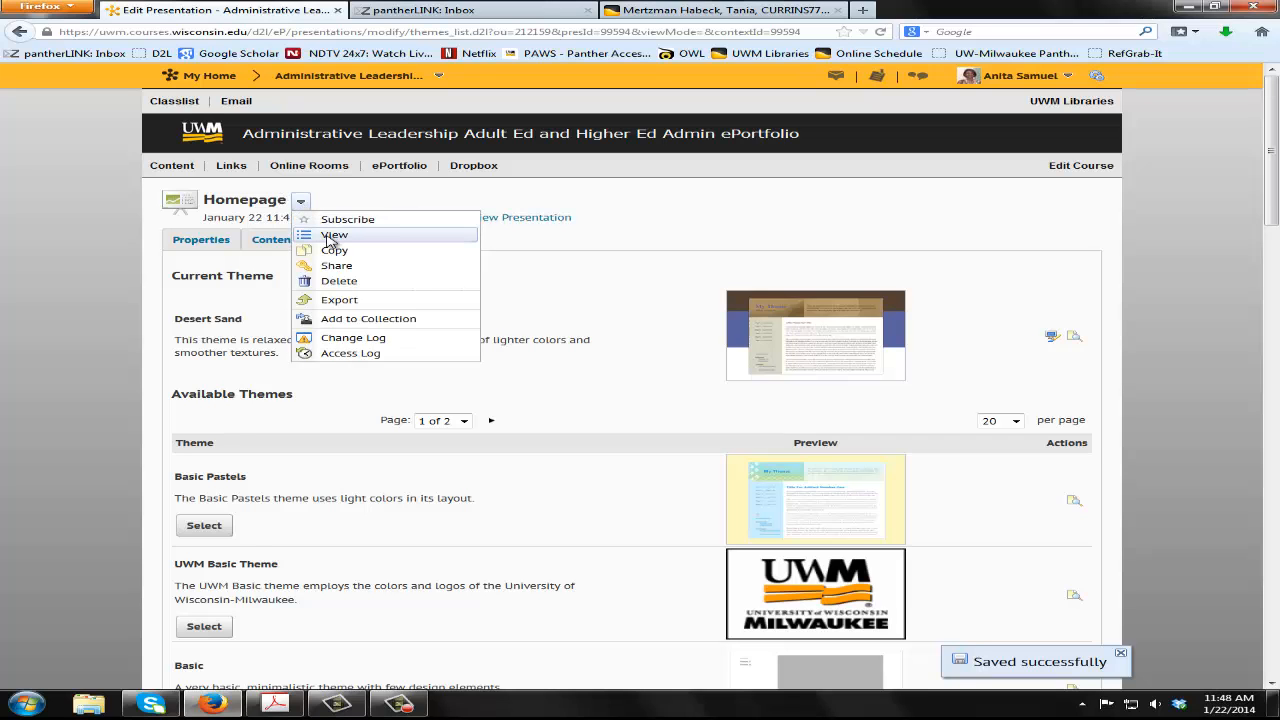
pyautogui.click(330, 238)
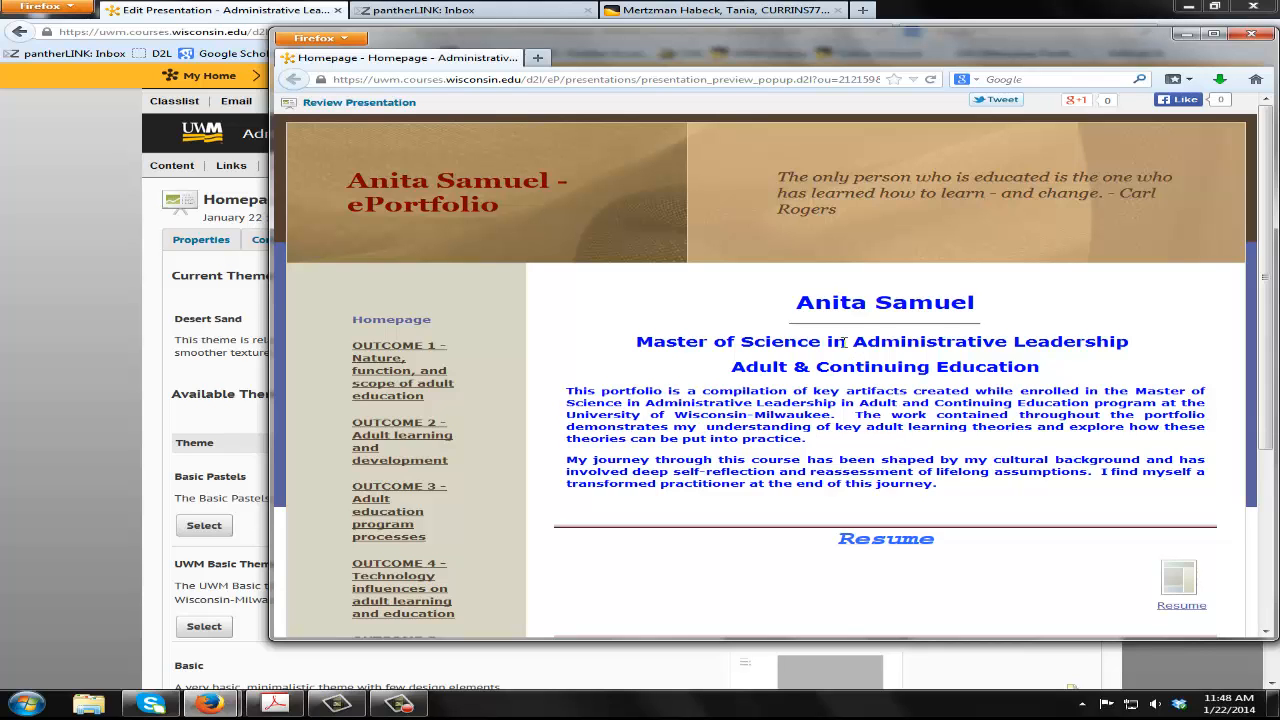
pyautogui.scroll(-5, 863, 420)
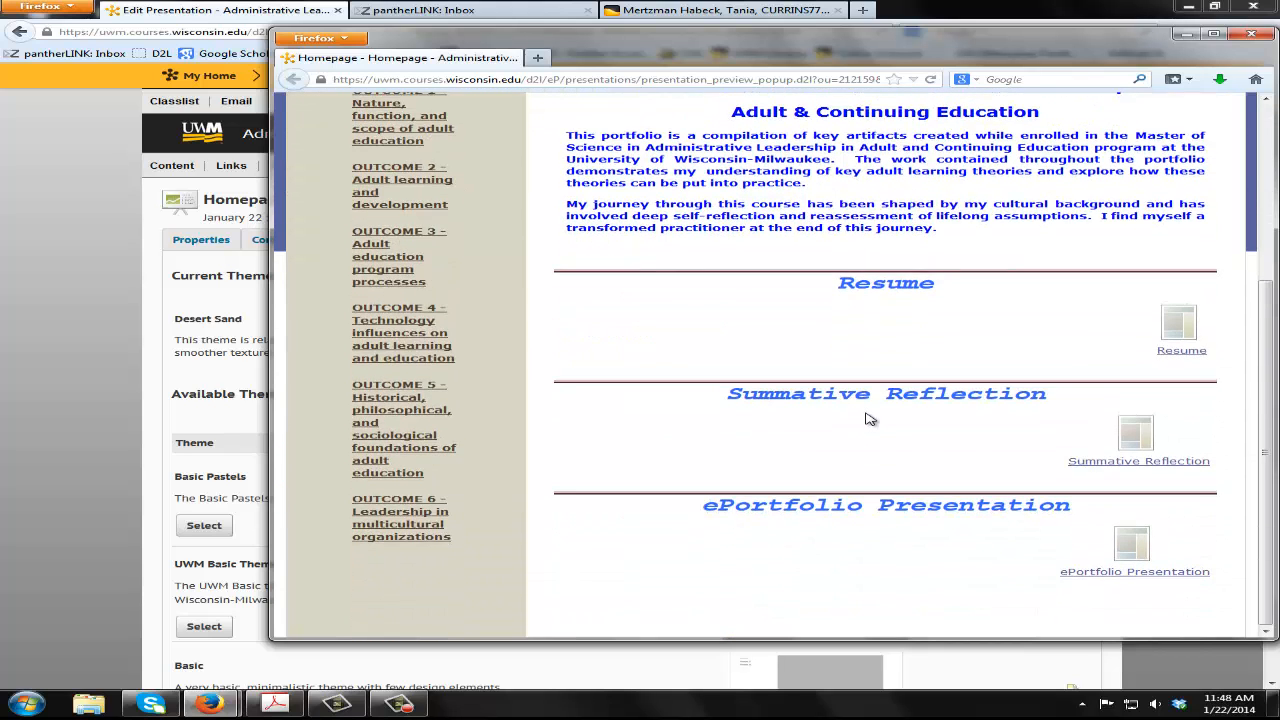
pyautogui.scroll(5, 866, 418)
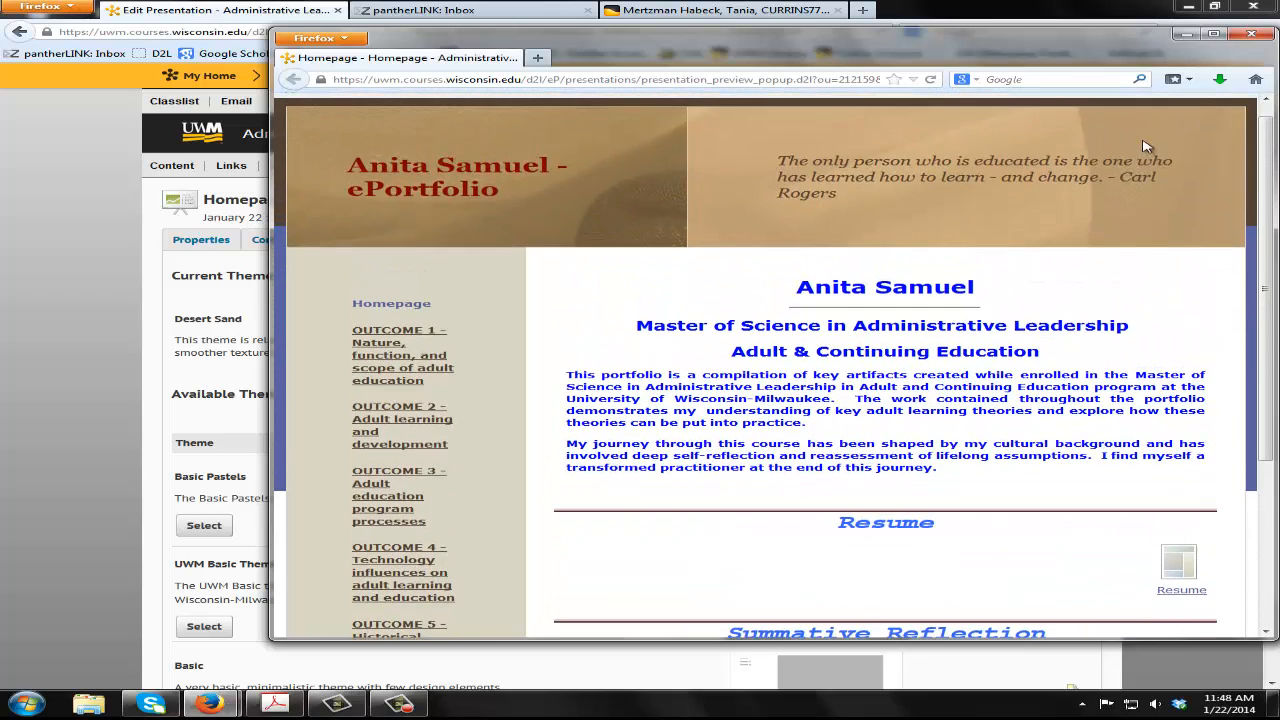
pyautogui.click(1248, 35)
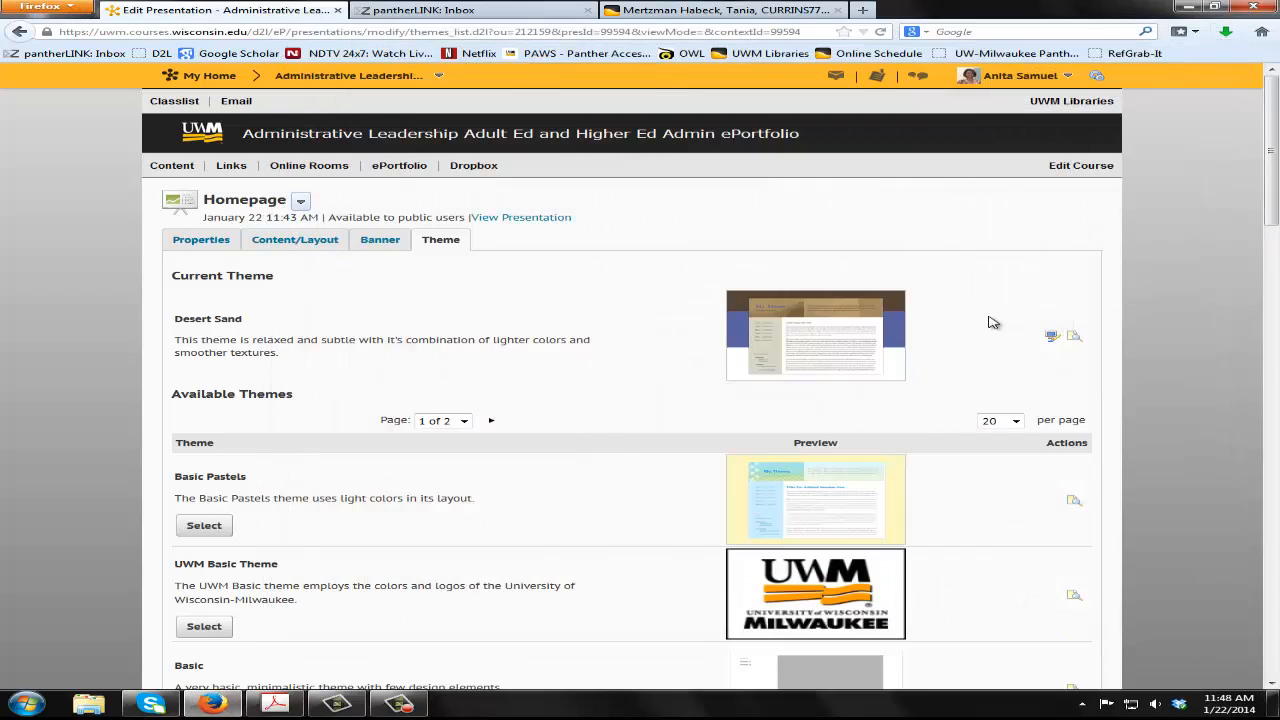